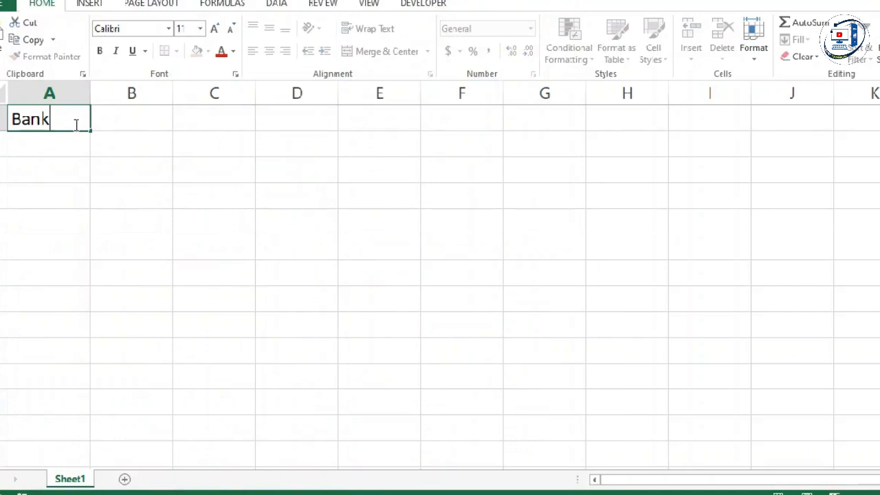
# - Enter the title "Bank Loan Data" in A1 and the headers S.No. and Client Name in A2 and B2
pyautogui.write('an Data')
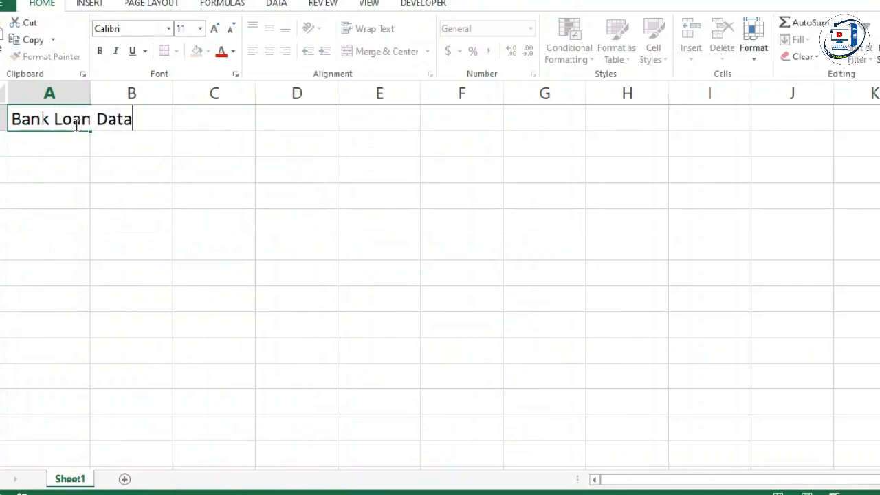
pyautogui.press('Return')
pyautogui.write('S.No.')
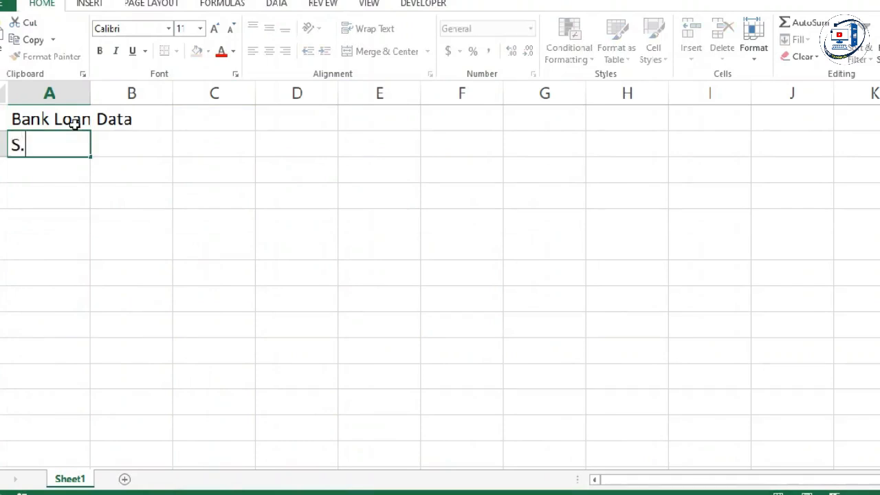
pyautogui.press('Tab')
pyautogui.write('C')
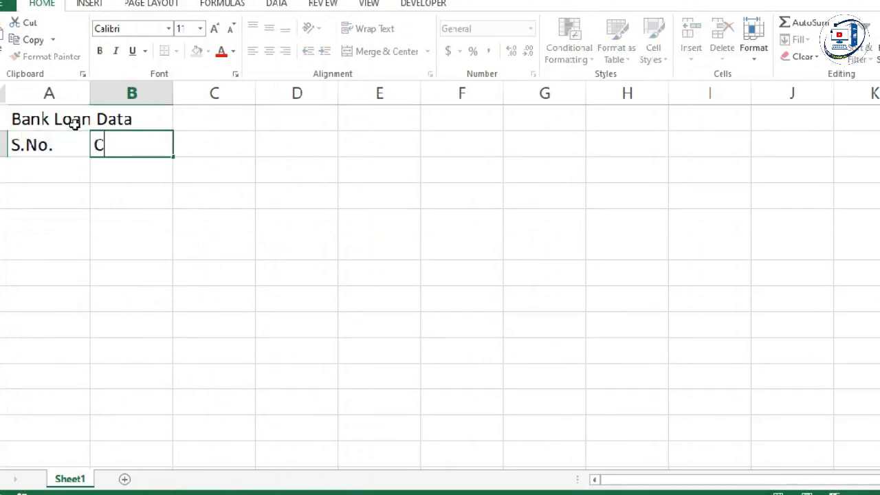
pyautogui.write('lient Name')
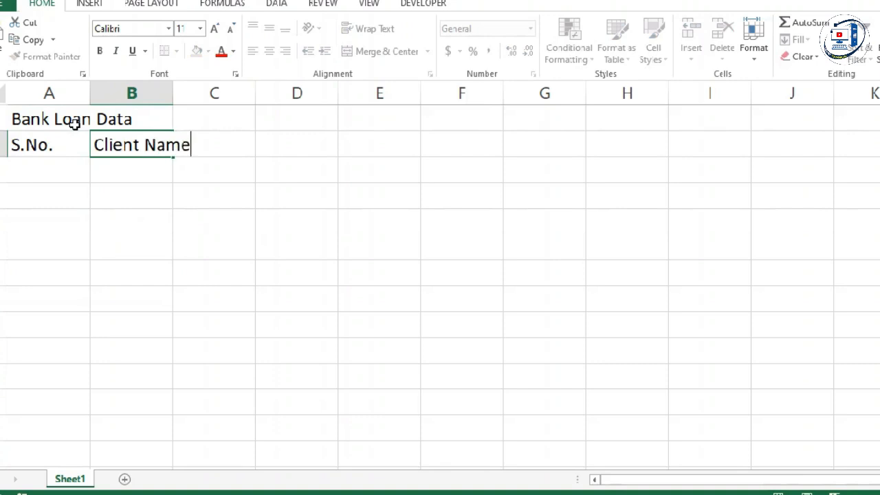
# - Enter the headers Loan Type, Loan Amt. and Rate of Interest in C2 to E2
pyautogui.press('Tab')
pyautogui.write('L')
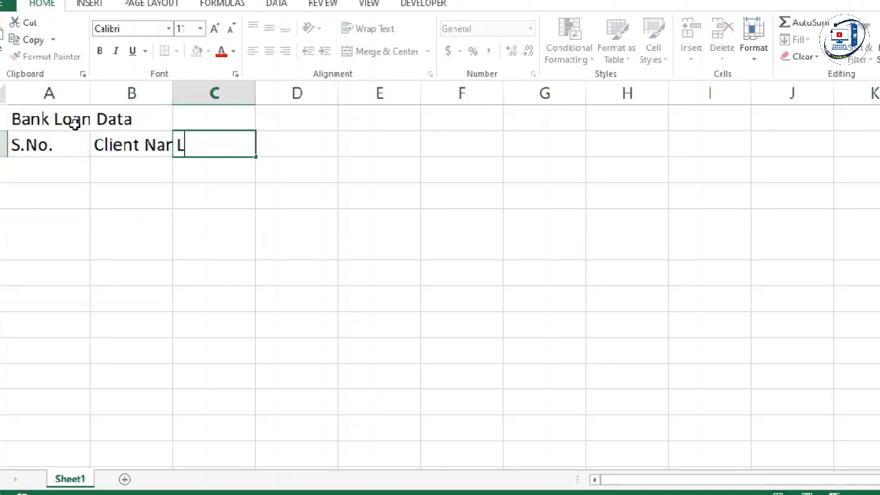
pyautogui.write('oan Type')
pyautogui.press('Tab')
pyautogui.write('Loan Amt.')
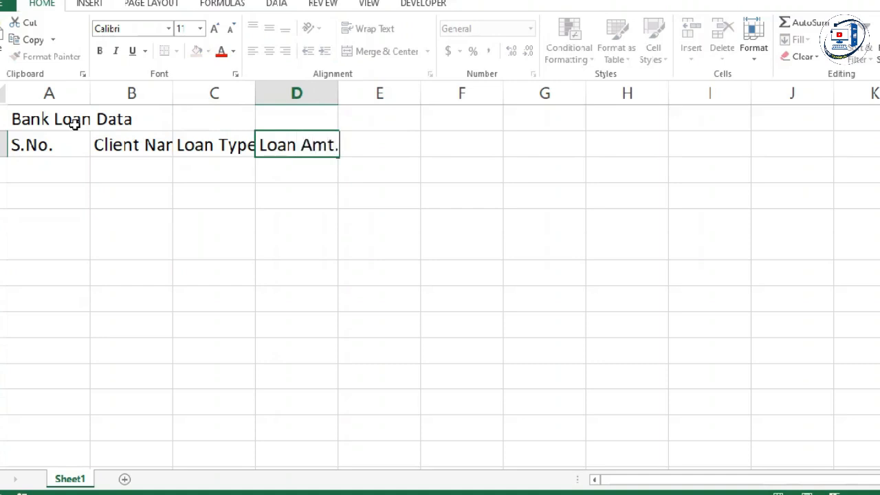
pyautogui.press('Tab')
pyautogui.write('Ra')
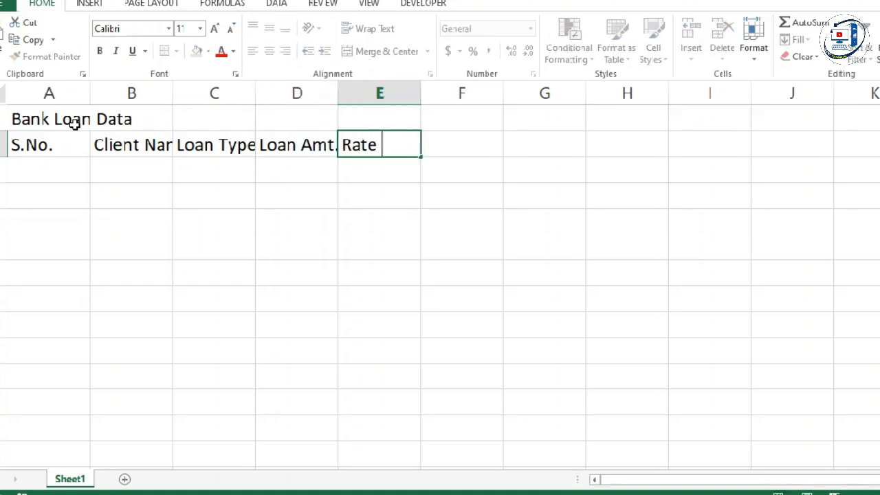
pyautogui.write('te of Inte')
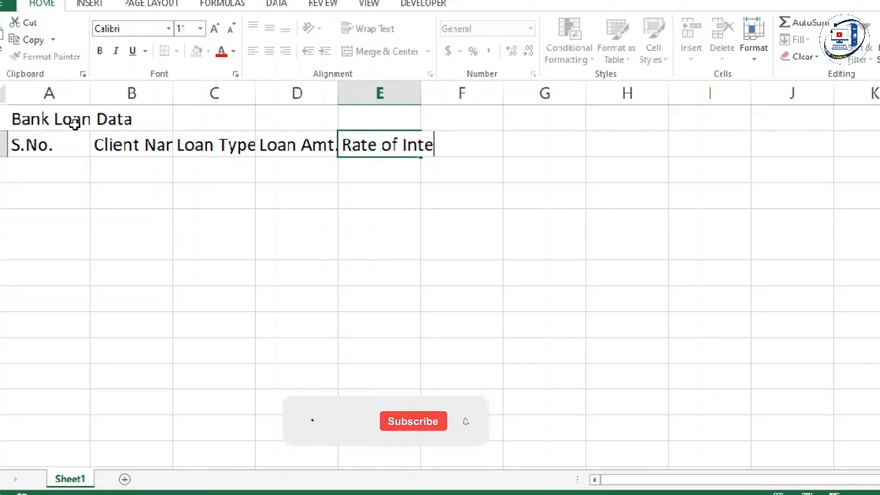
pyautogui.write('rest')
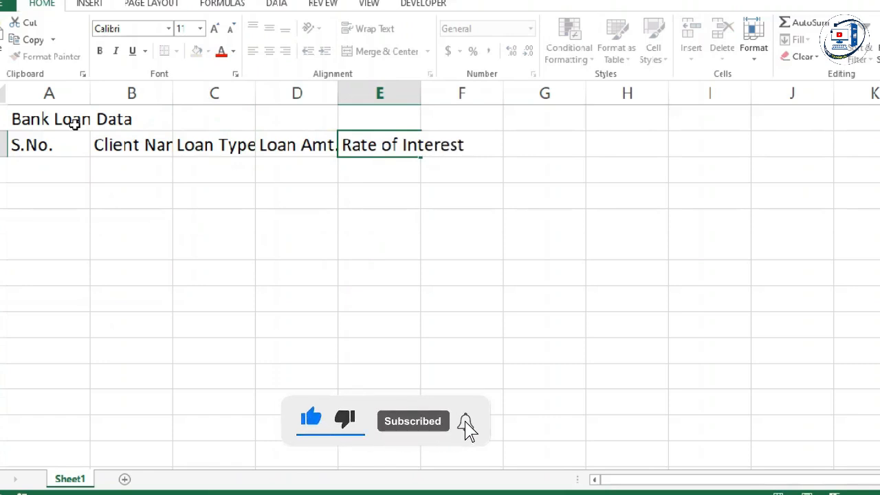
# - Enter the headers Duration, EMI, Total Amt. and Interest in F2 to I2
pyautogui.press('Tab')
pyautogui.write('Duration')
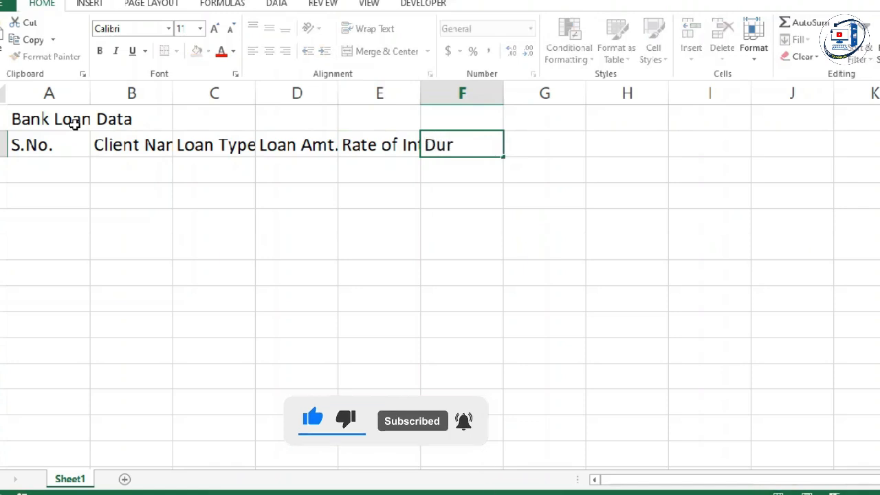
pyautogui.press('Tab')
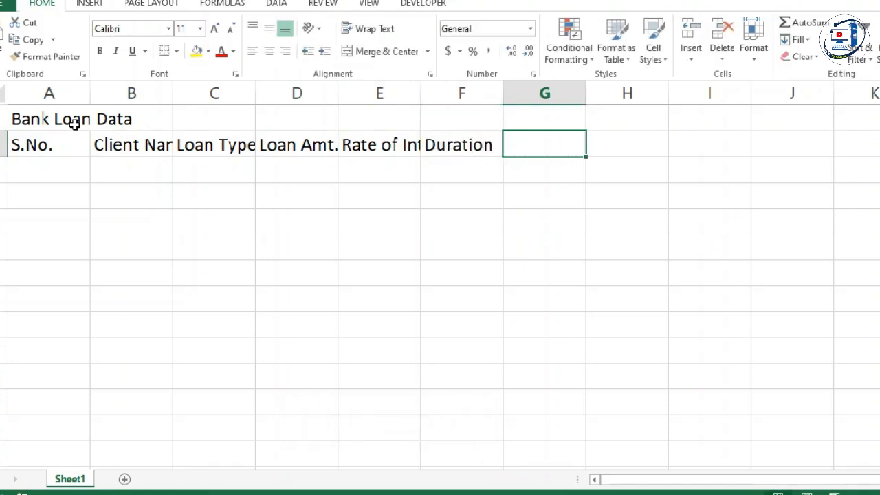
pyautogui.write('EMI')
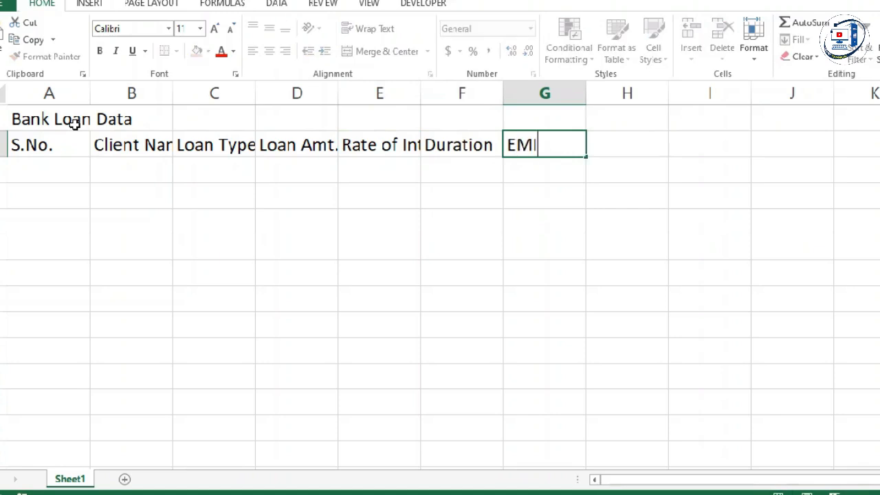
pyautogui.press('Tab')
pyautogui.write('T')
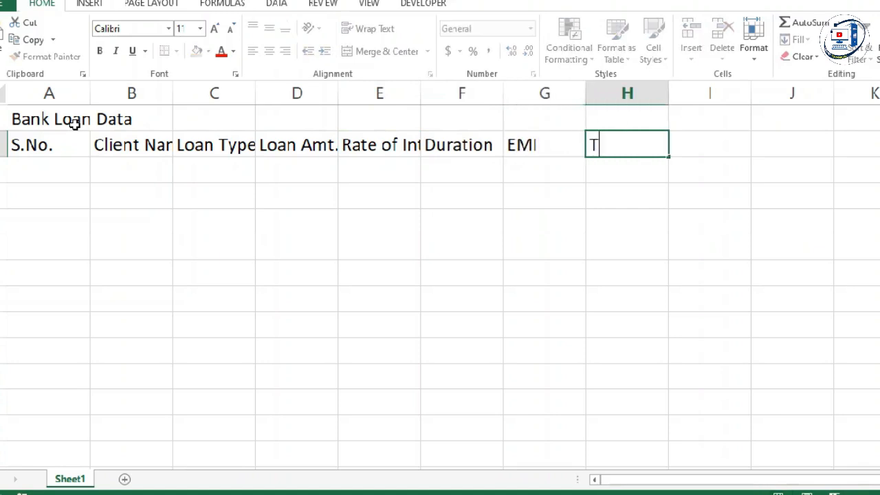
pyautogui.write('otal Amt.')
pyautogui.press('Tab')
pyautogui.write('Int')
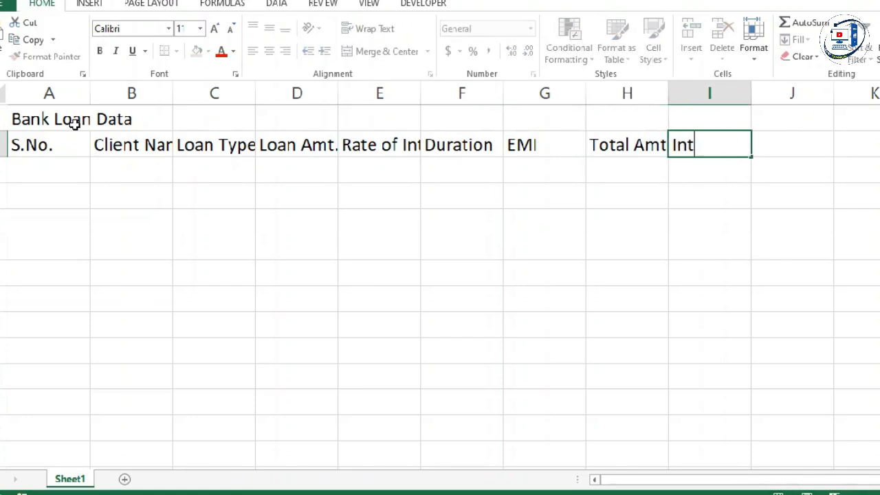
pyautogui.press('Return')
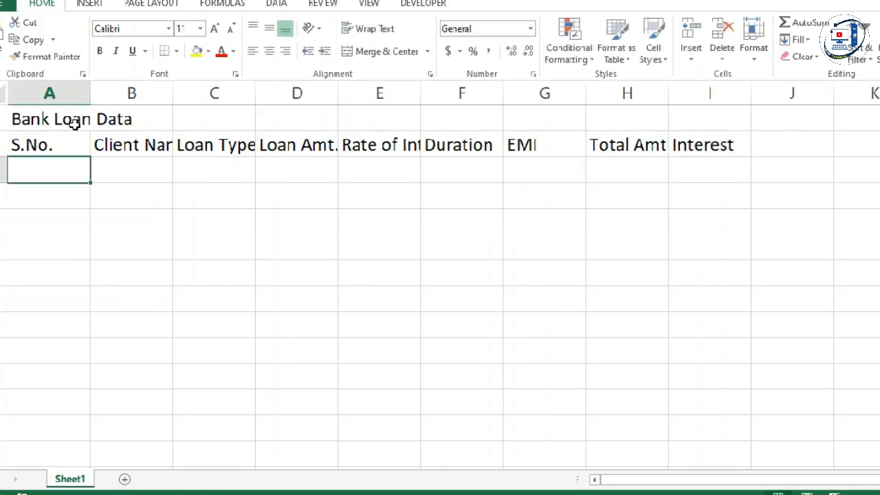
# - Merge and center the title across A1:I1 and format it bold at size 14
pyautogui.click(220, 162)
pyautogui.moveTo(61, 120); pyautogui.dragTo(706, 115)
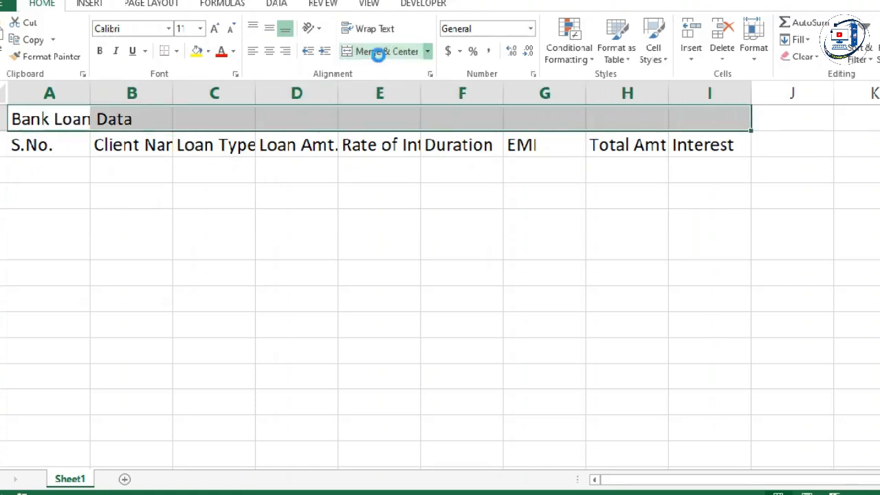
pyautogui.click(378, 51)
pyautogui.click(99, 51)
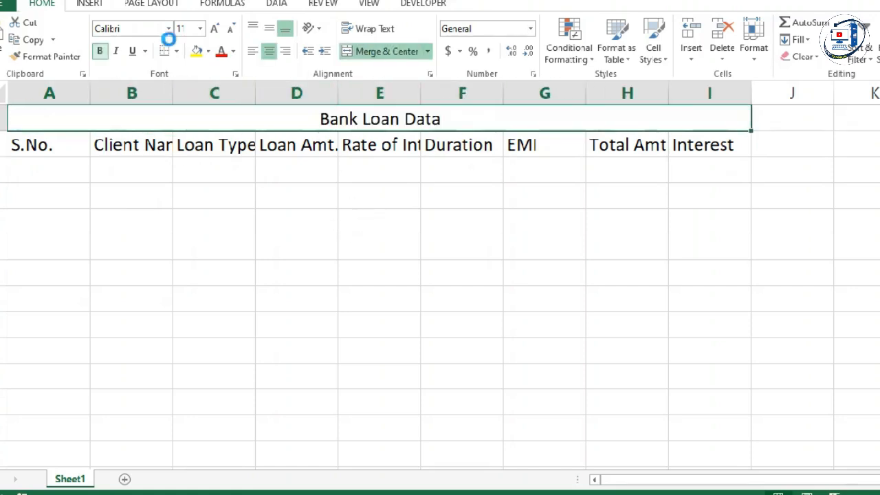
pyautogui.click(215, 28)
pyautogui.click(215, 28)
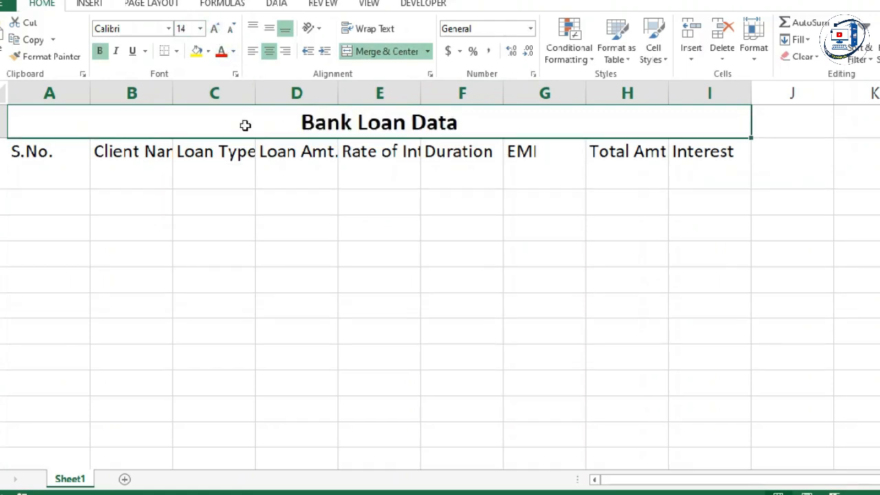
# - Give the merged title cell a standard green fill and white text
pyautogui.click(208, 51)
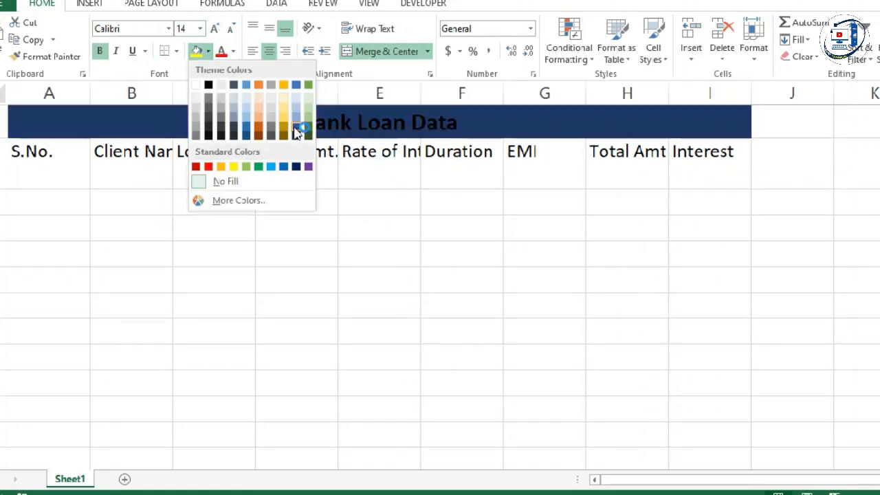
pyautogui.click(259, 167)
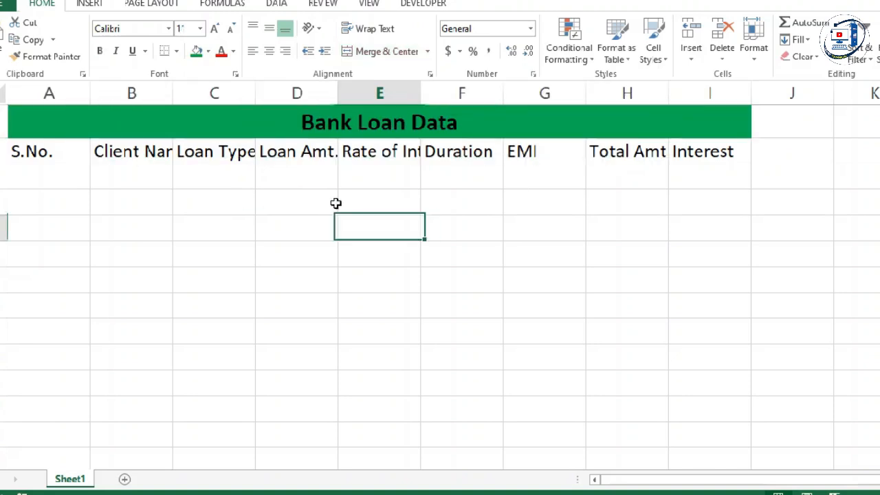
pyautogui.click(233, 52)
pyautogui.click(228, 102)
pyautogui.click(379, 254)
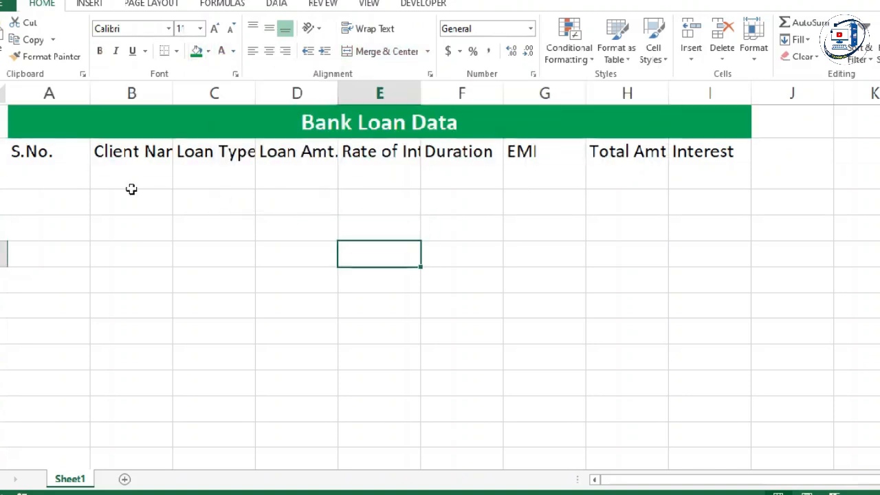
# - Fill the header cells A2:I2 with standard yellow
pyautogui.moveTo(33, 148); pyautogui.dragTo(717, 143)
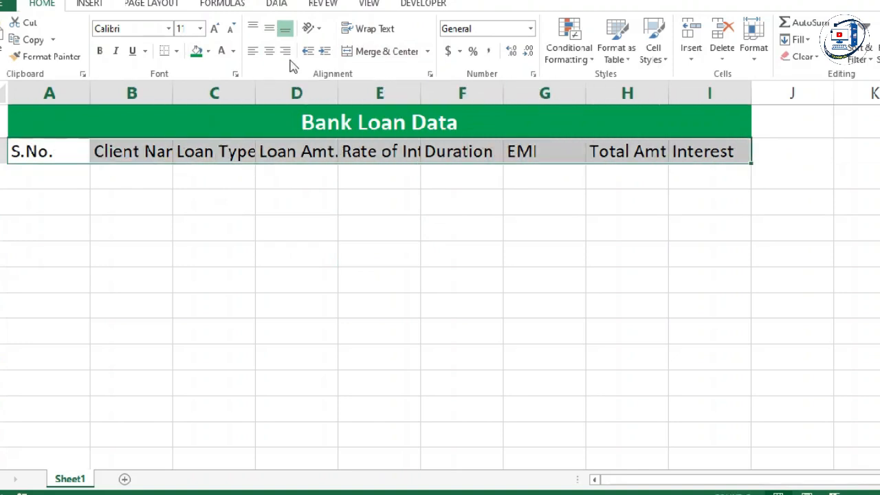
pyautogui.click(208, 51)
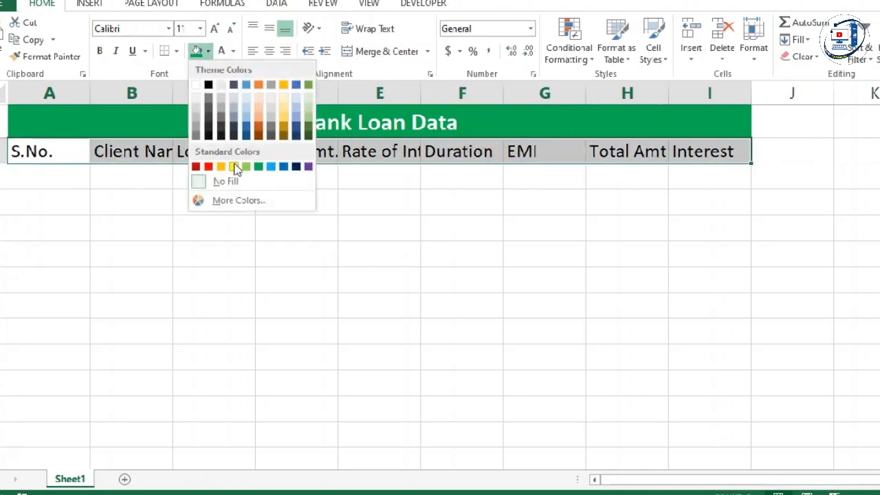
pyautogui.click(234, 166)
pyautogui.click(267, 253)
# - Autofit the widths of columns A to E, H and I to their header text
pyautogui.doubleClick(90, 93)
pyautogui.moveTo(145, 98); pyautogui.dragTo(156, 94)
pyautogui.doubleClick(156, 93)
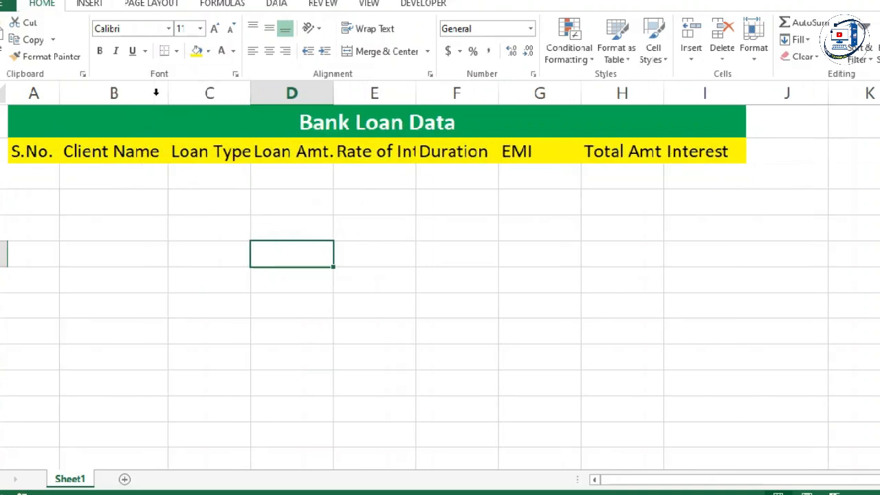
pyautogui.doubleClick(251, 93)
pyautogui.doubleClick(339, 94)
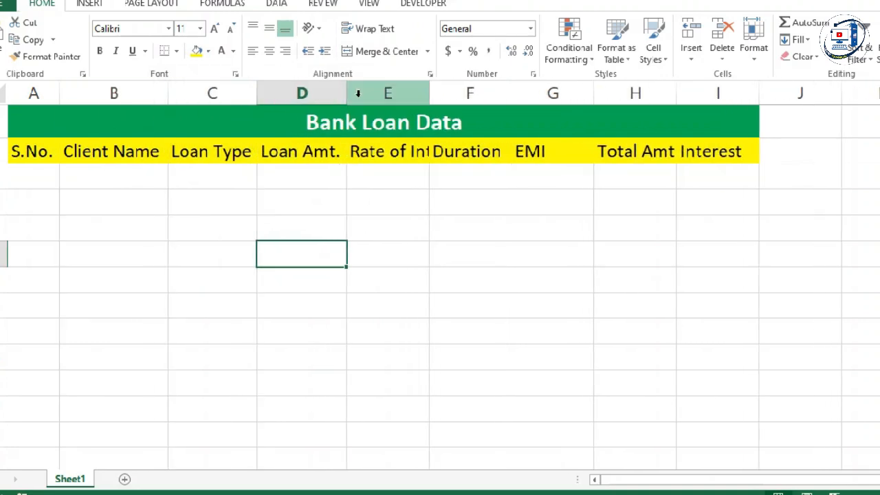
pyautogui.doubleClick(429, 94)
pyautogui.click(485, 93)
pyautogui.moveTo(480, 93); pyautogui.dragTo(478, 99)
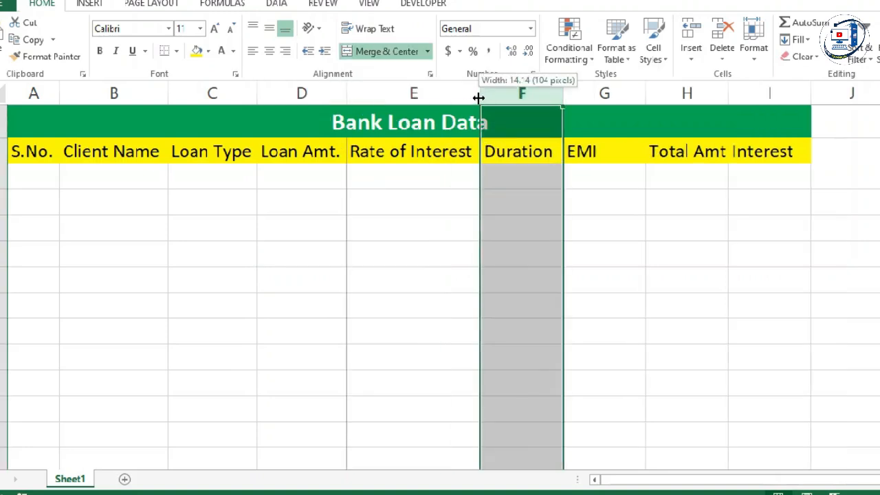
pyautogui.click(574, 93)
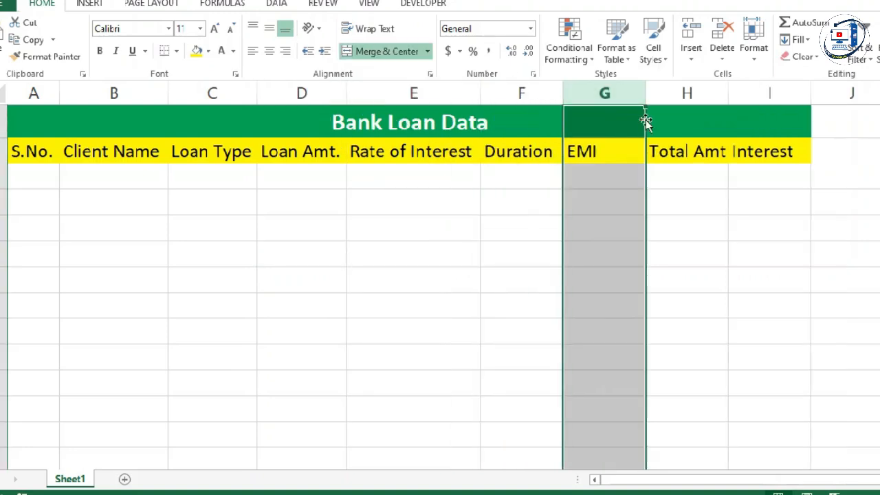
pyautogui.doubleClick(727, 94)
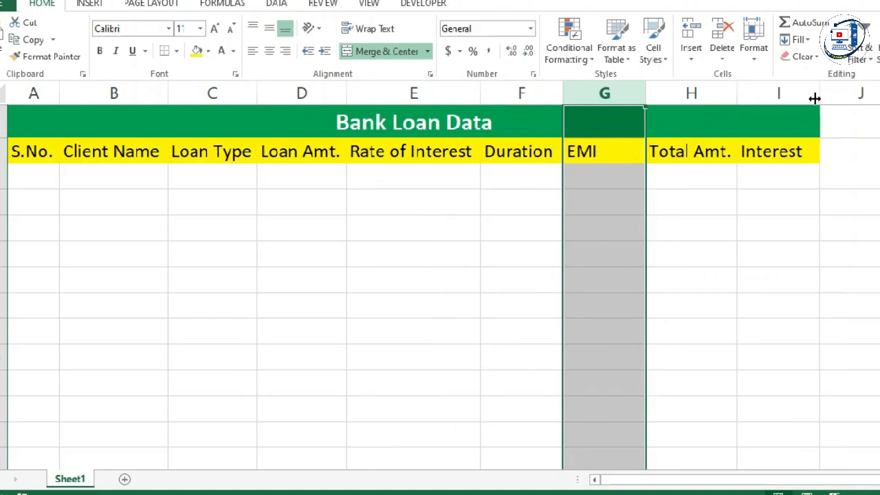
pyautogui.doubleClick(815, 94)
# - Enter 1 as the first serial number in A3
pyautogui.click(68, 186)
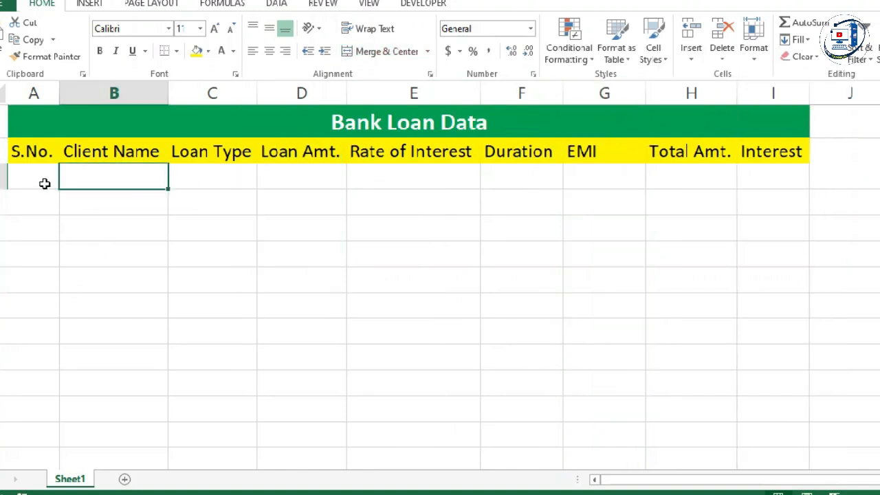
pyautogui.click(43, 182)
pyautogui.write('1')
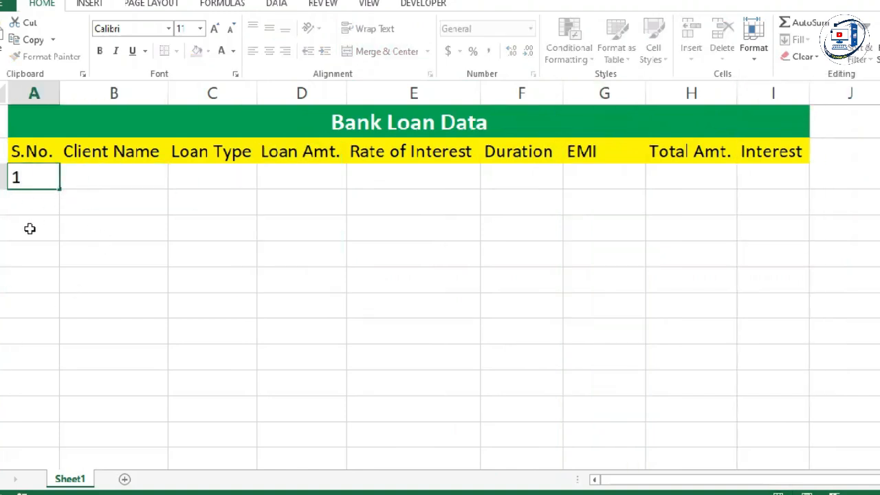
pyautogui.press('Return')
pyautogui.write('2')
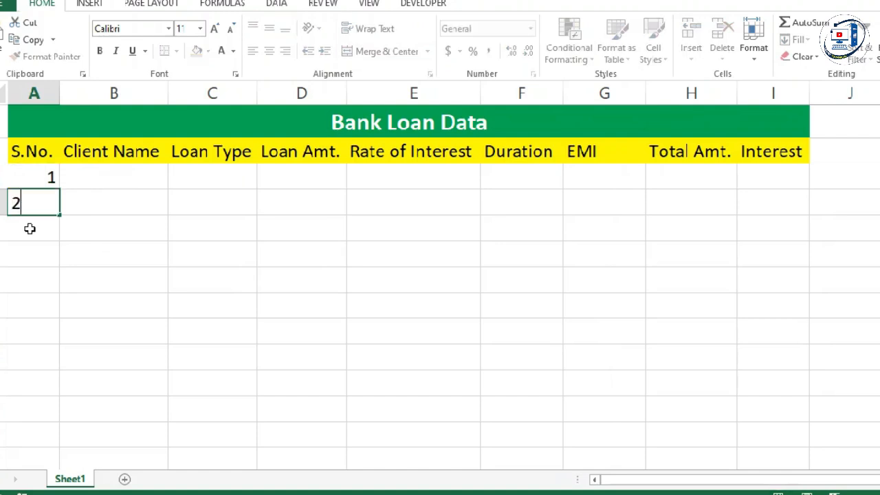
pyautogui.press('Return')
pyautogui.write('3')
pyautogui.press('Return')
pyautogui.write('4')
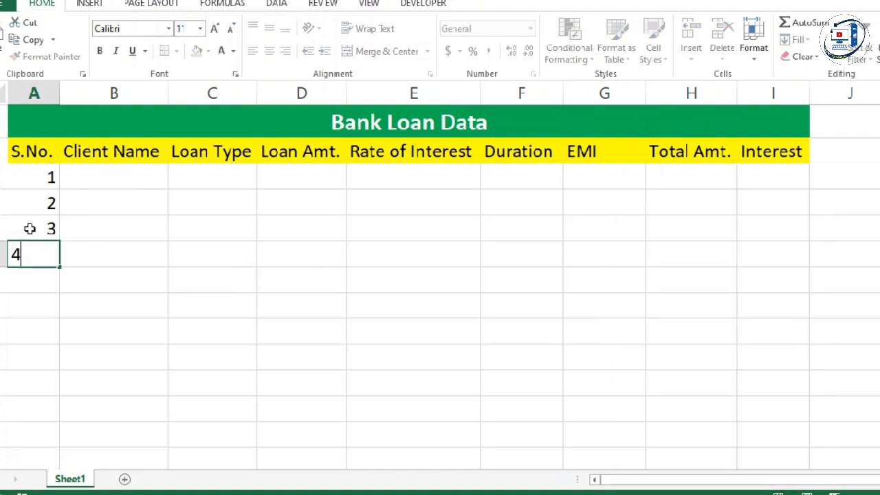
pyautogui.press('Return')
pyautogui.moveTo(44, 203); pyautogui.dragTo(42, 251)
pyautogui.rightClick(33, 231)
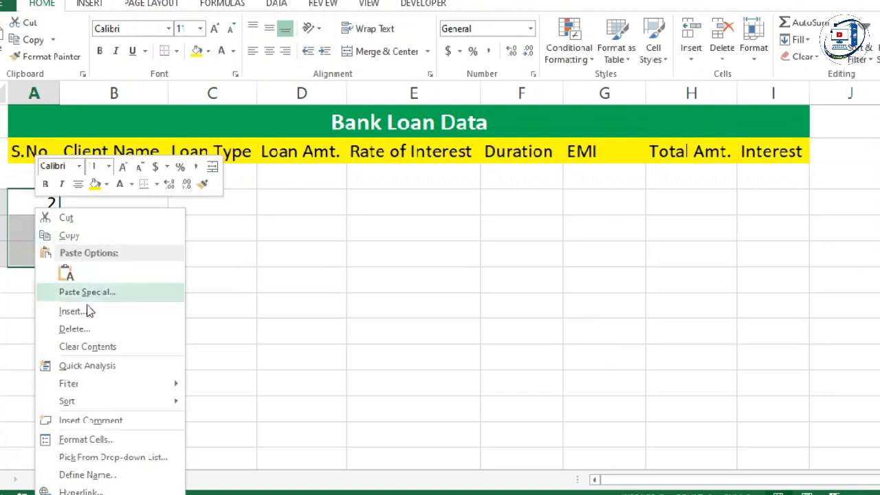
pyautogui.click(81, 346)
pyautogui.click(210, 280)
# - Fill the serial number in A3 down to A8 as a series from 1 to 6
pyautogui.click(57, 180)
pyautogui.moveTo(61, 190); pyautogui.dragTo(59, 314)
# - Enter the six clients' names in the Client Name column, B3 to B8
pyautogui.moveTo(99, 180); pyautogui.dragTo(122, 304)
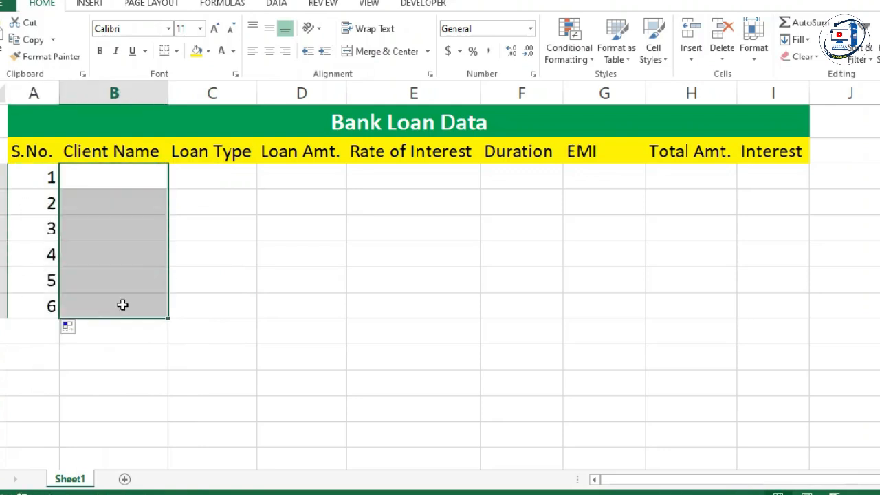
pyautogui.click(116, 184)
pyautogui.write('Ramesh')
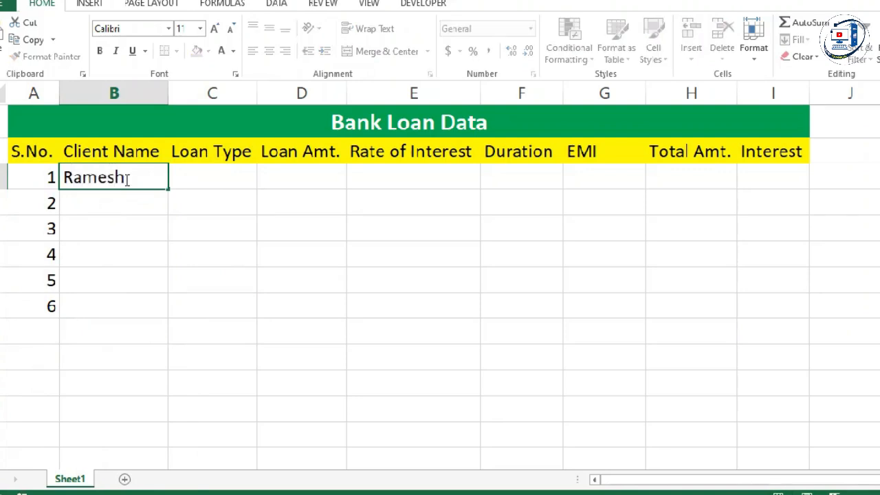
pyautogui.press('Return')
pyautogui.write('Kumar')
pyautogui.press('Return')
pyautogui.write('Kunti')
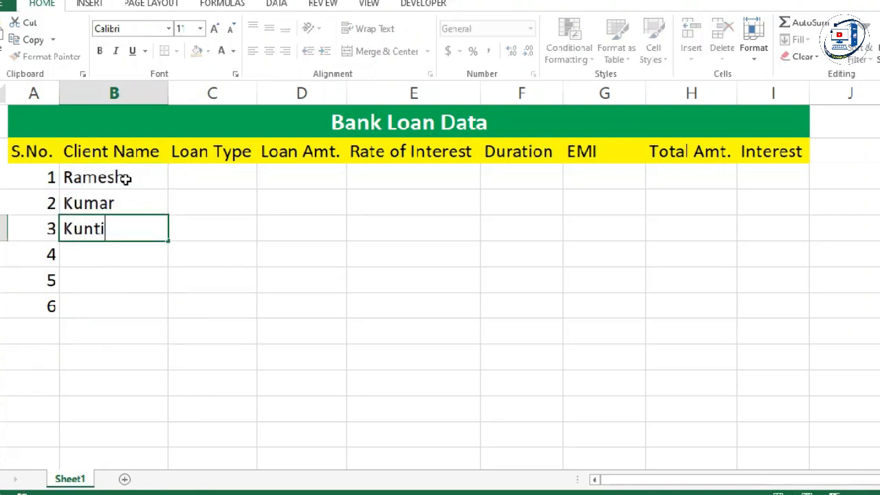
pyautogui.press('Return')
pyautogui.write('Shri')
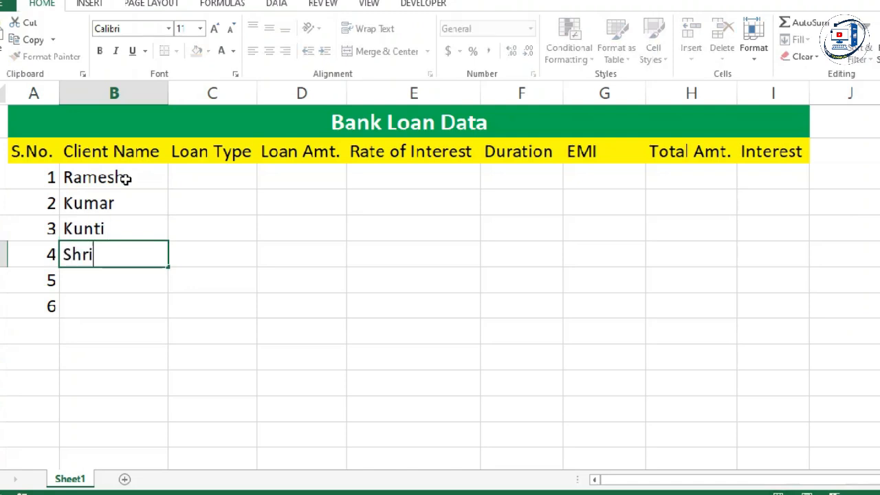
pyautogui.write('dhar')
pyautogui.press('Return')
pyautogui.write('Rahil')
pyautogui.press('Return')
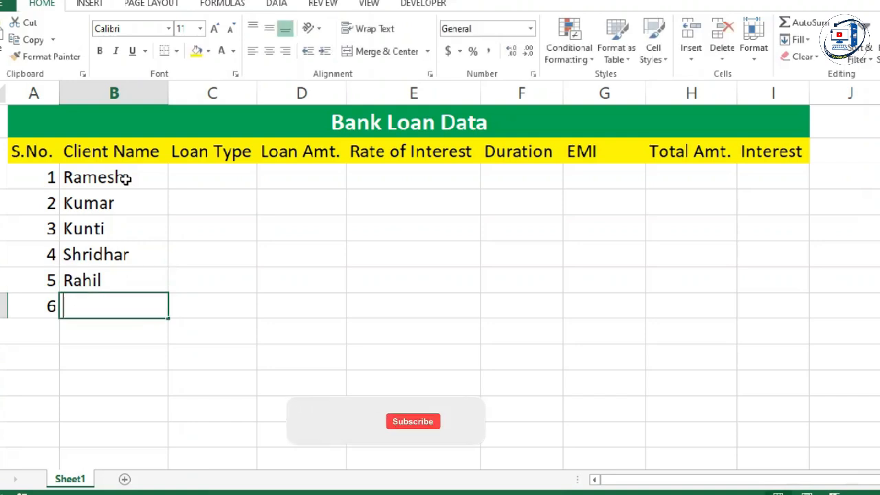
pyautogui.write('Sahil')
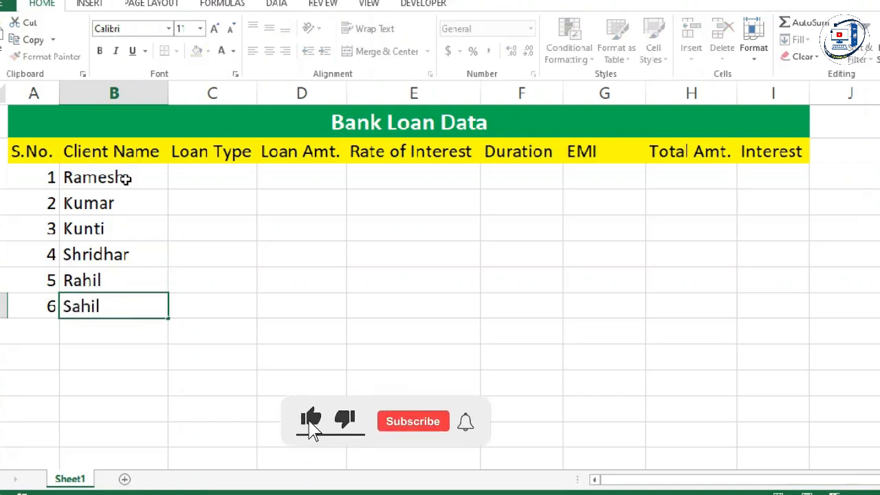
# - Enter the loan types Personal, Car Loan, Home, Personal, Home and Car Loan in C3 to C8
pyautogui.click(192, 180)
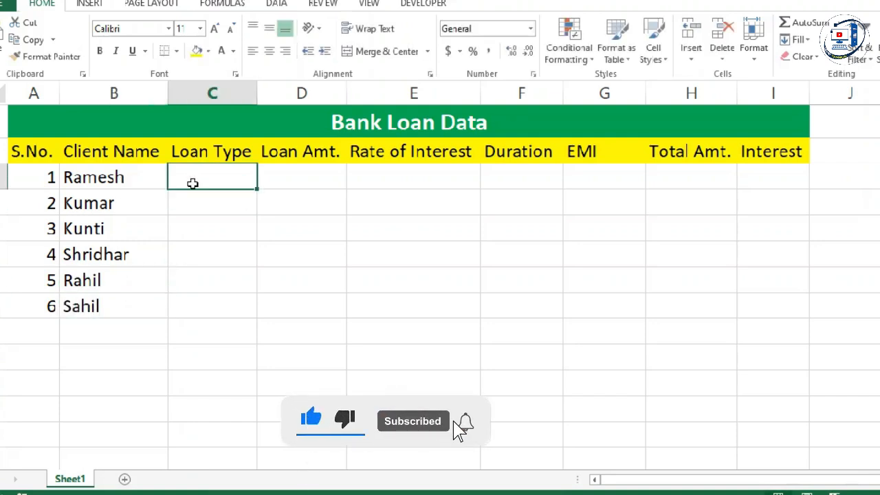
pyautogui.write('Personal')
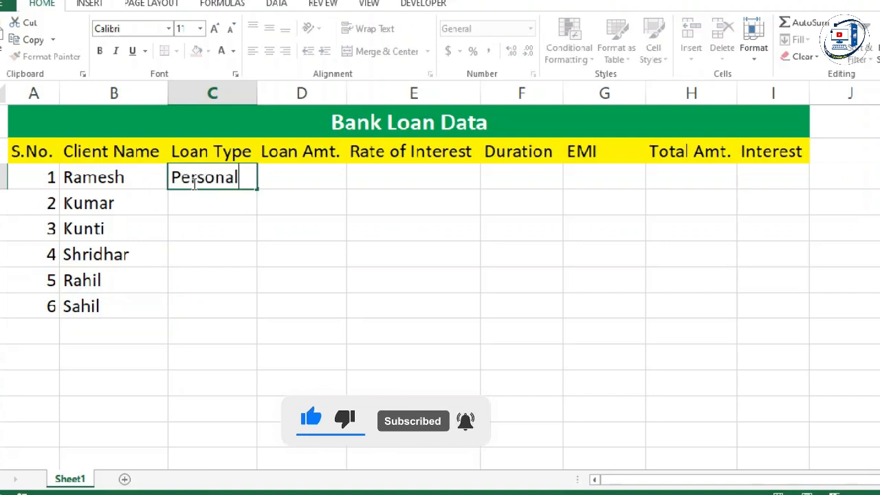
pyautogui.press('Return')
pyautogui.write('Car Loan')
pyautogui.press('Return')
pyautogui.write('Home')
pyautogui.press('Return')
pyautogui.write('P')
pyautogui.press('Return')
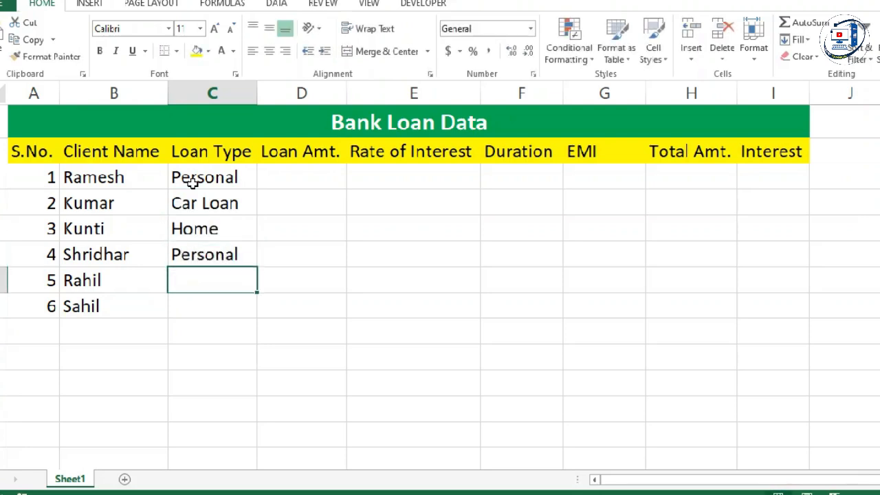
pyautogui.write('Home')
pyautogui.press('Return')
pyautogui.write('Car Loan')
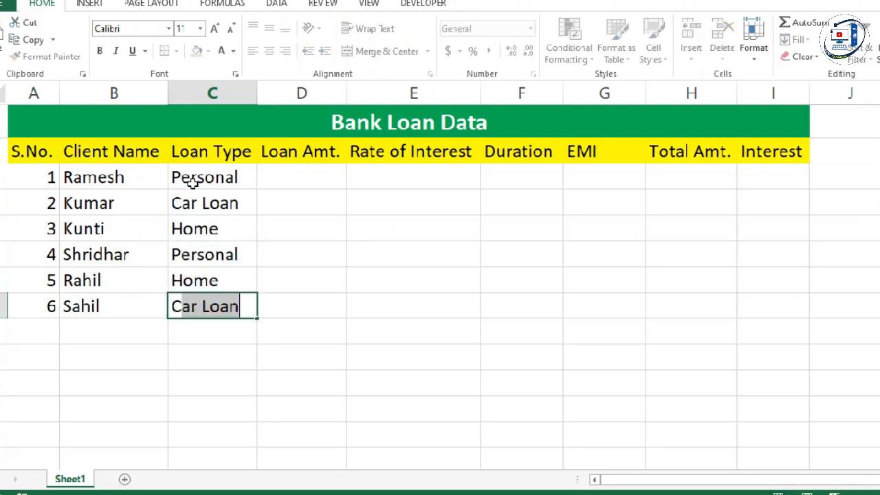
pyautogui.press('Return')
# - Apply all borders to the title, header and record cells in A1:I8
pyautogui.moveTo(25, 153)
pyautogui.mouseDown()
pyautogui.moveTo(591, 323)
pyautogui.moveTo(752, 310)
pyautogui.mouseUp()
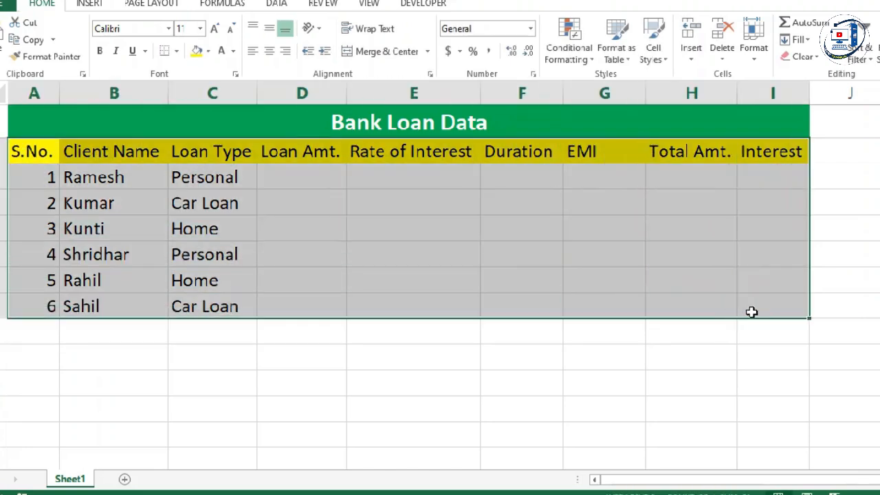
pyautogui.click(102, 122)
pyautogui.moveTo(103, 122); pyautogui.dragTo(255, 310)
pyautogui.click(176, 51)
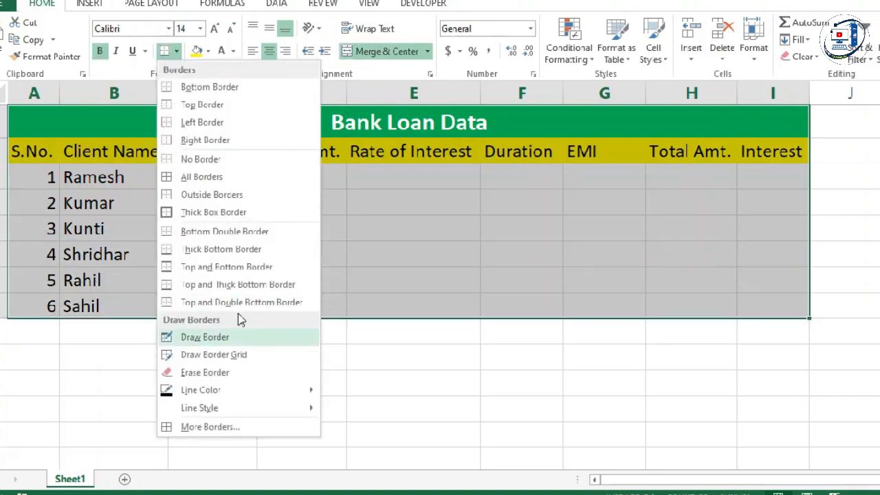
pyautogui.click(200, 175)
pyautogui.click(256, 255)
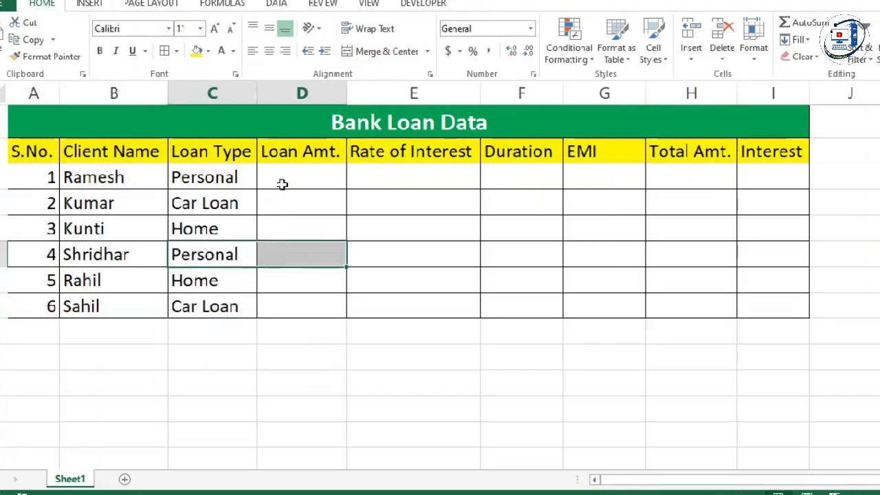
# - Enter the loan amounts 100000, 1000000, 200000 and 200000 in D3 to D6
pyautogui.click(284, 181)
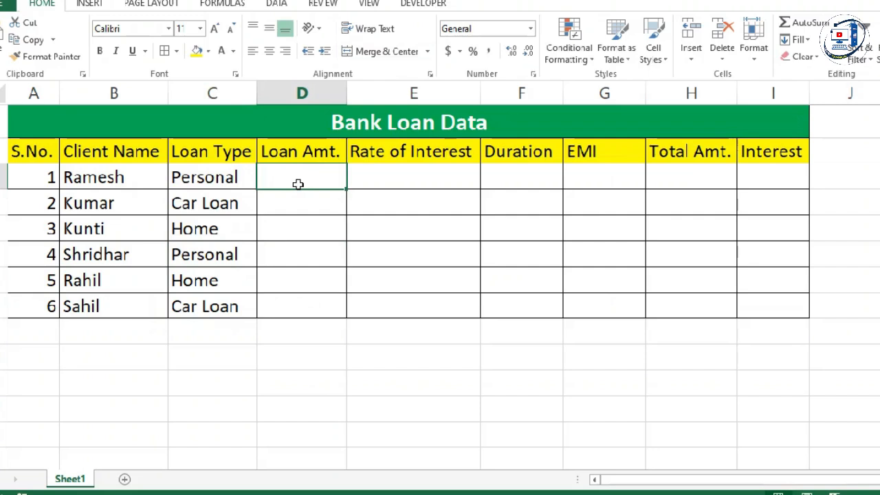
pyautogui.write('100')
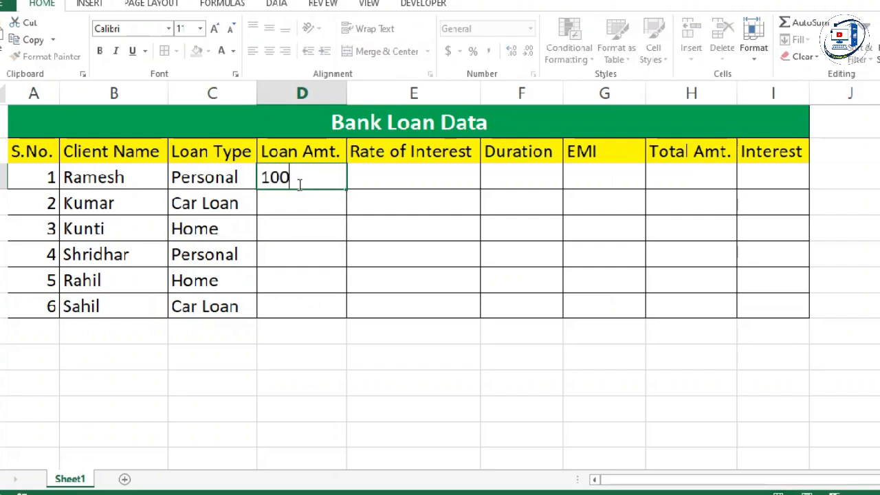
pyautogui.write('000')
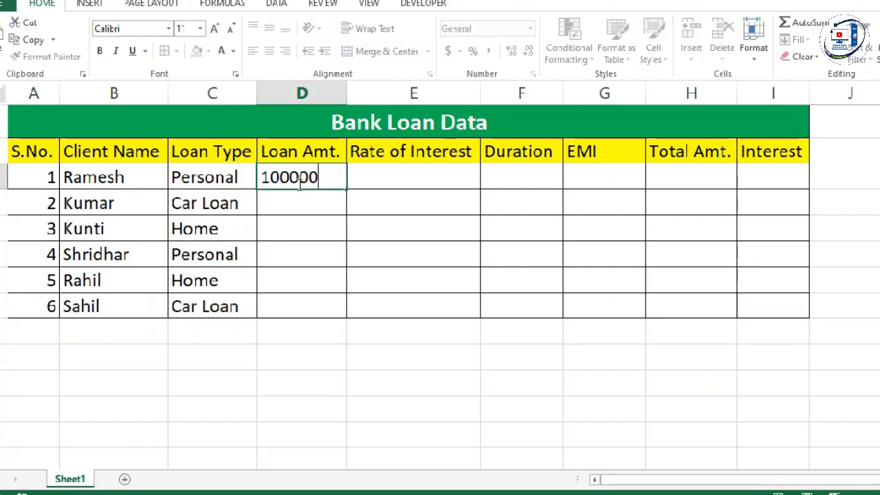
pyautogui.click(310, 198)
pyautogui.write('1000000')
pyautogui.press('Return')
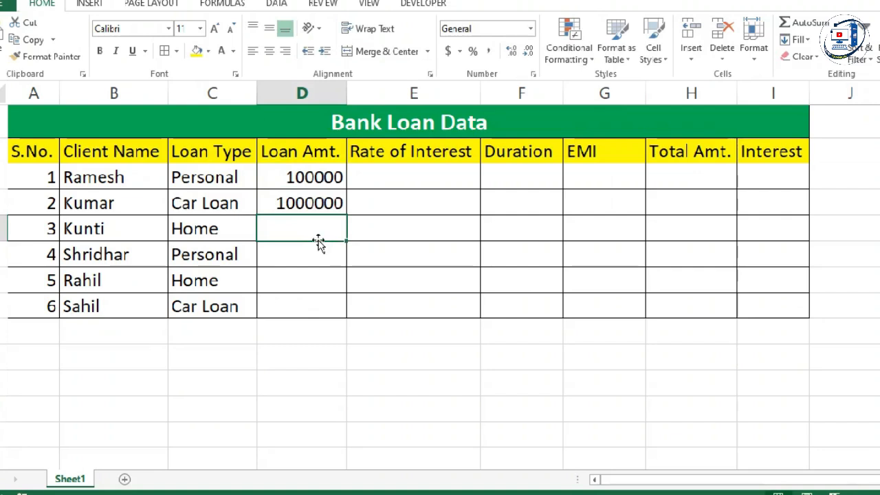
pyautogui.write('200000')
pyautogui.press('Return')
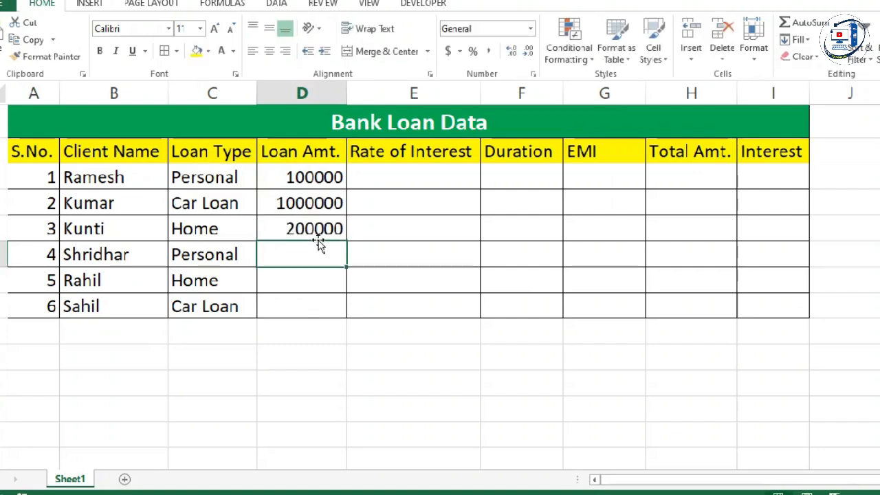
pyautogui.write('200')
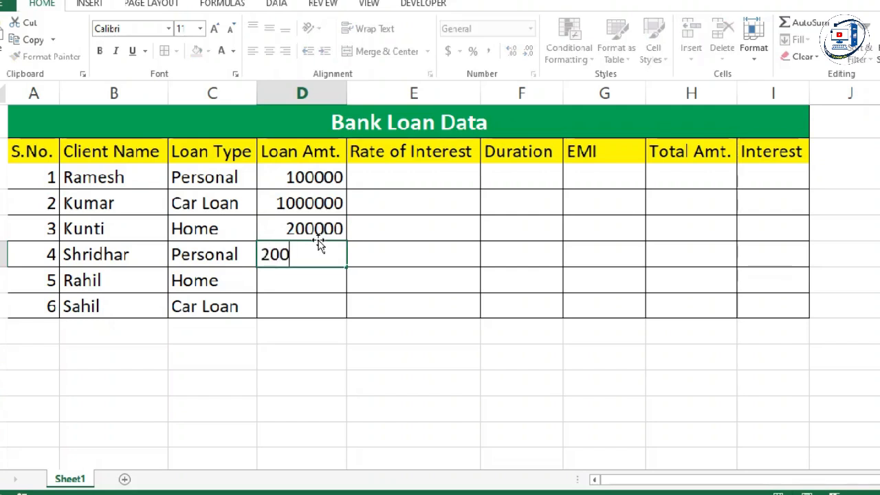
pyautogui.write('000')
pyautogui.press('Return')
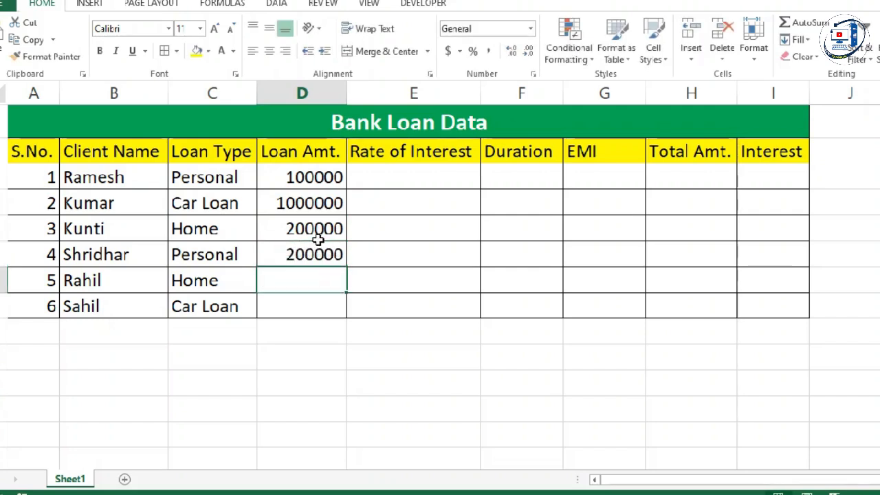
# - Change the fourth client's loan amount in D6 to 300000
pyautogui.click(306, 255)
pyautogui.doubleClick(302, 254)
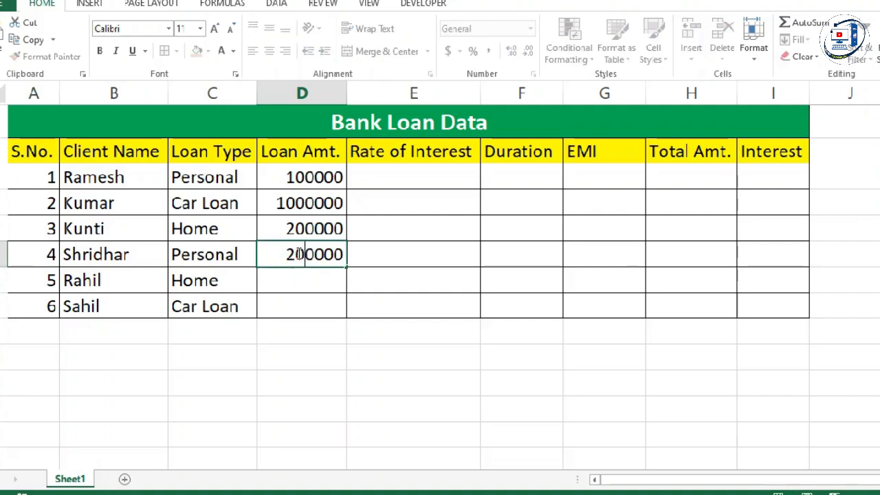
pyautogui.moveTo(295, 255); pyautogui.dragTo(289, 255)
pyautogui.write('3')
pyautogui.press('Return')
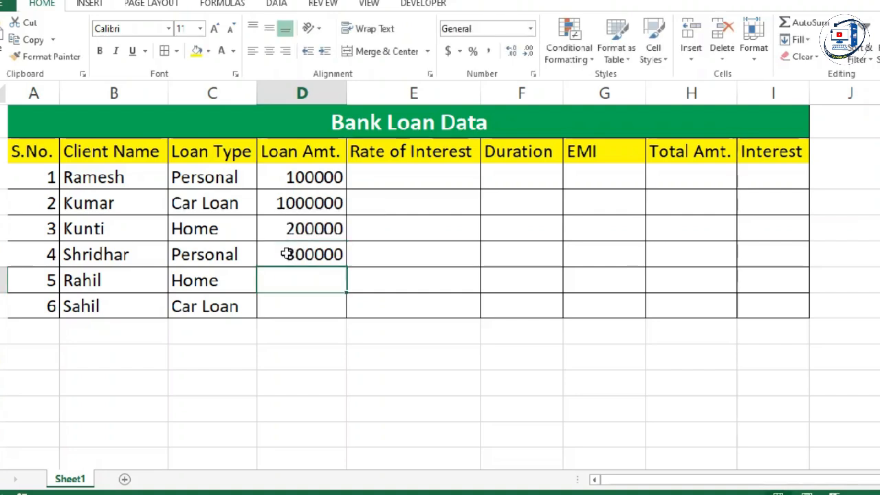
# - Enter the loan amounts 1500000 in D7 and 2000000 in D8
pyautogui.write('1500000')
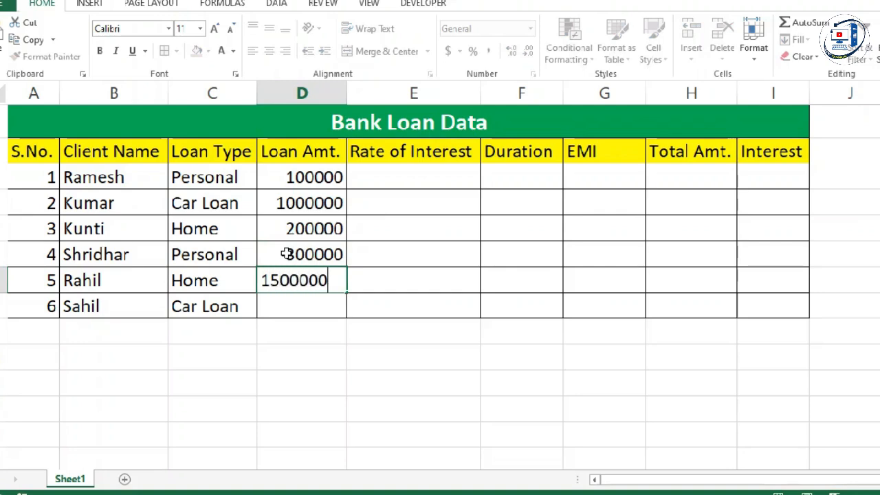
pyautogui.press('Return')
pyautogui.write('2000000')
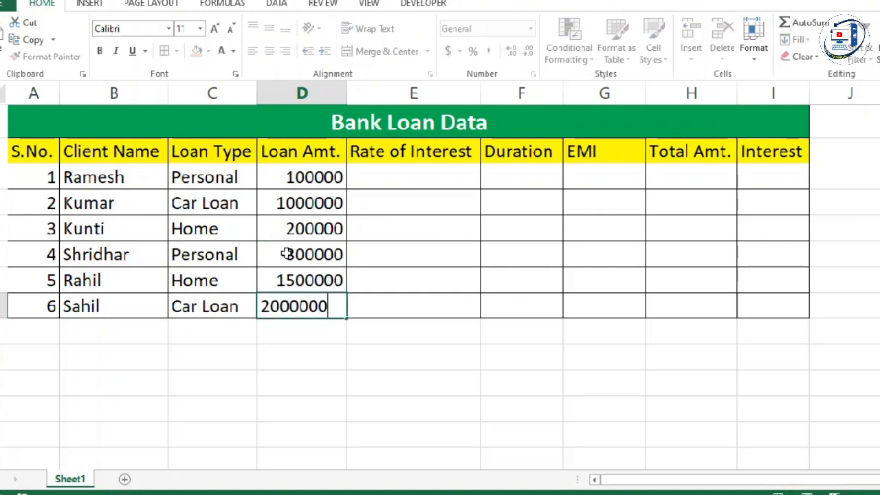
pyautogui.press('Return')
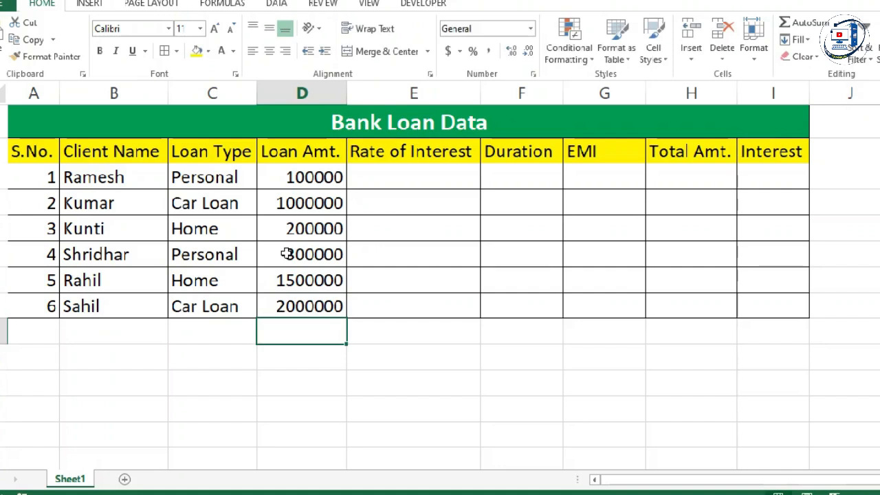
pyautogui.moveTo(302, 178); pyautogui.dragTo(309, 306)
# - Enter the interest rates 11%, 13%, 12%, 10%, 11% and 9% in E3 to E8
pyautogui.moveTo(413, 177); pyautogui.dragTo(425, 304)
pyautogui.click(413, 180)
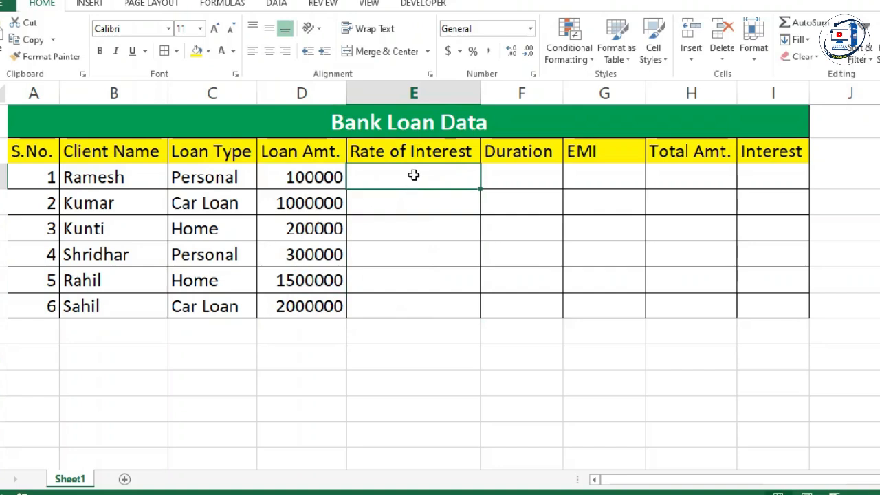
pyautogui.write('11%')
pyautogui.press('Return')
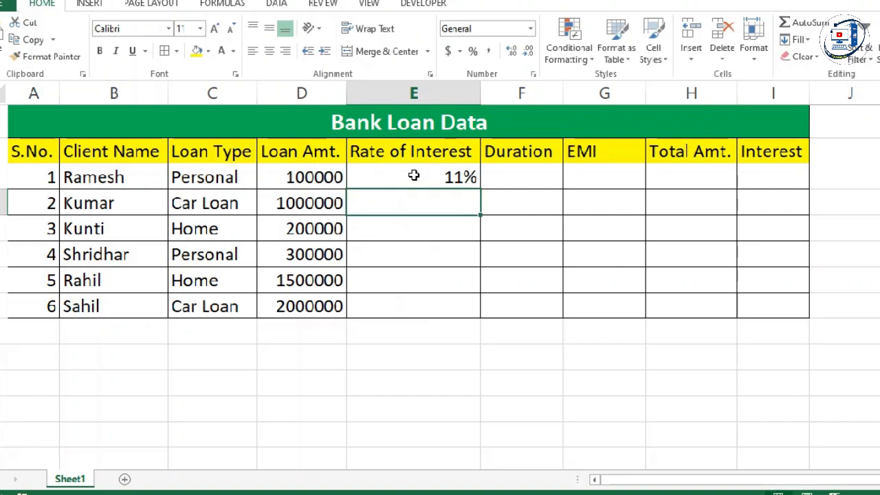
pyautogui.write('13')
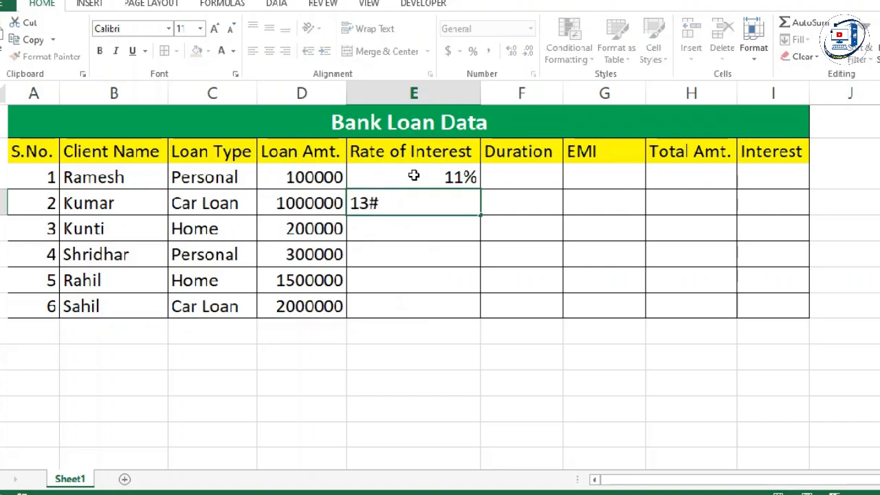
pyautogui.write('%')
pyautogui.press('Return')
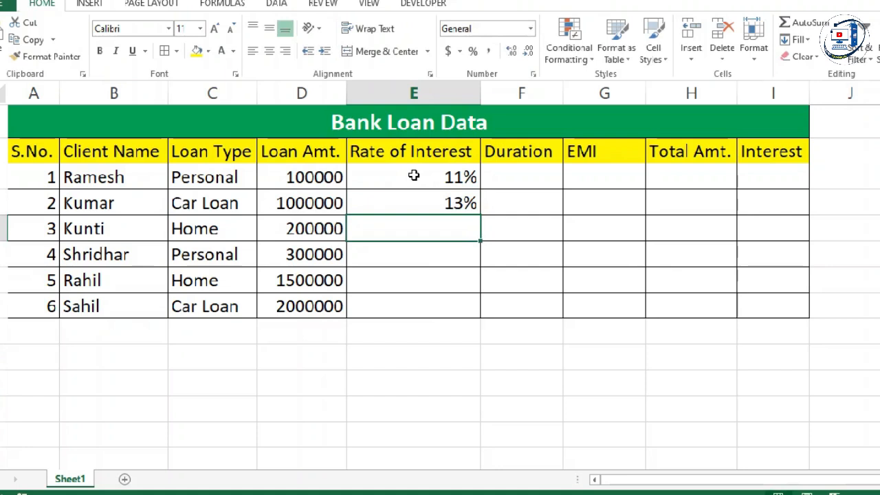
pyautogui.write('12')
pyautogui.press('Return')
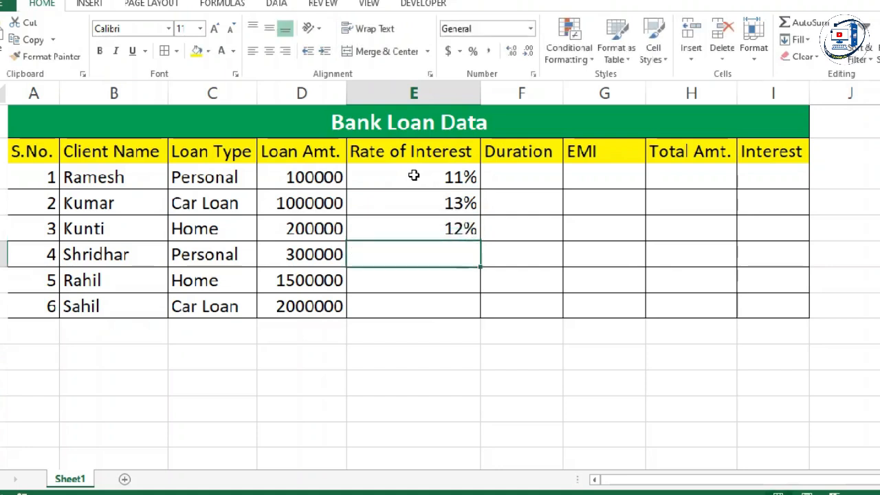
pyautogui.write('10%')
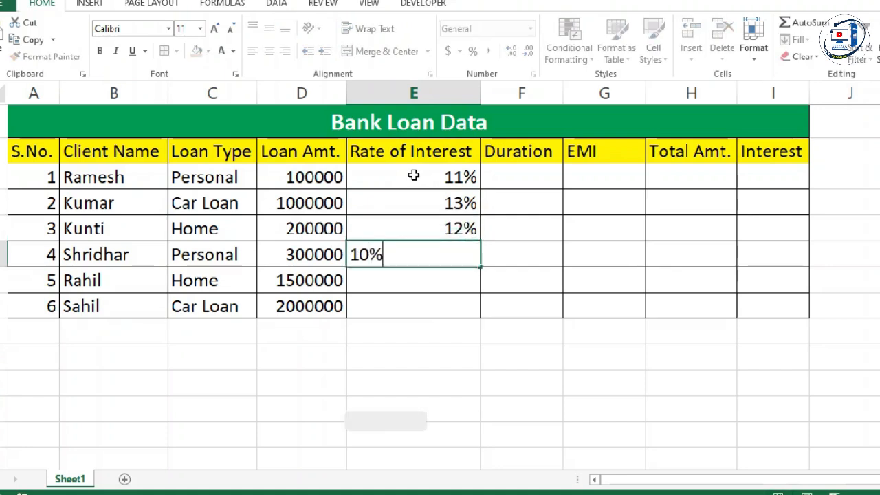
pyautogui.press('Return')
pyautogui.write('11%')
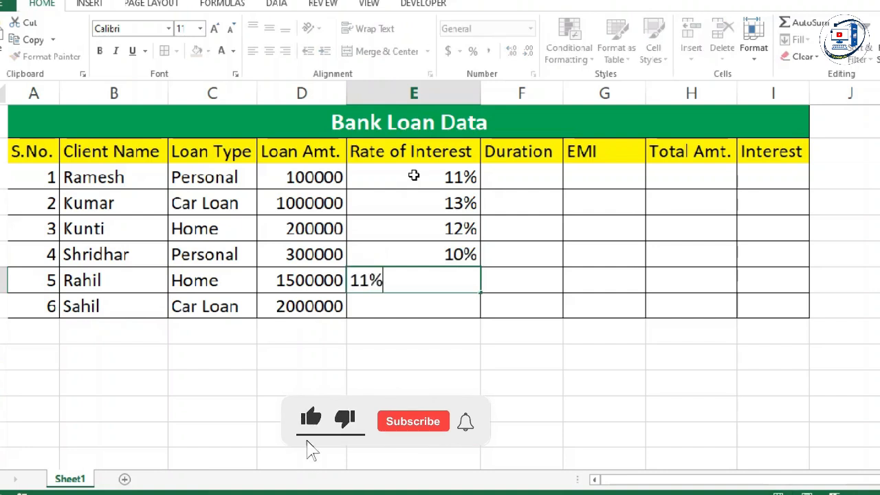
pyautogui.press('Return')
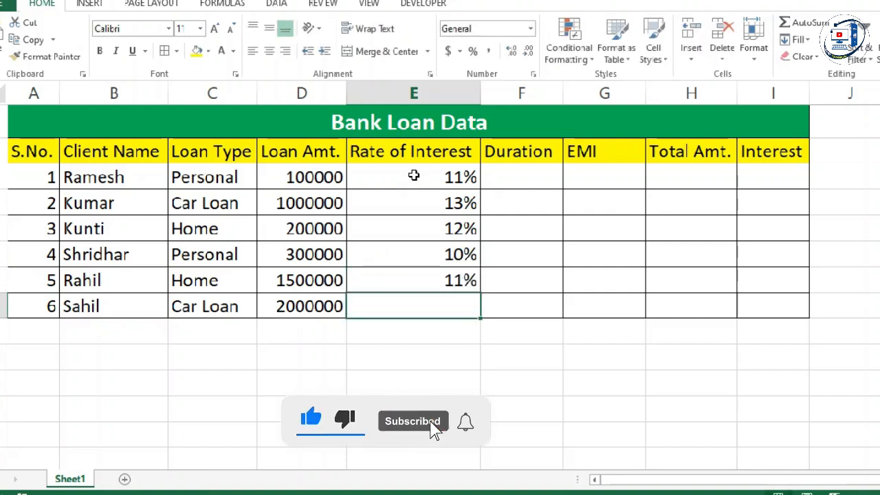
pyautogui.write('9%')
pyautogui.press('Return')
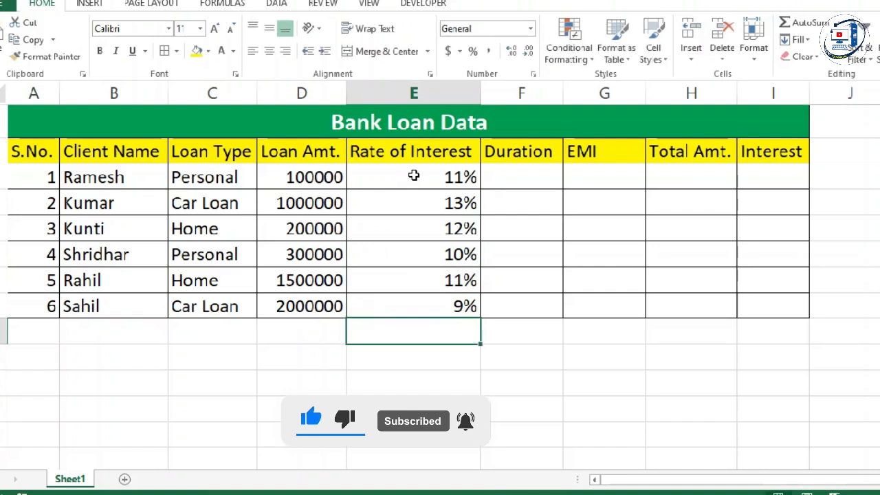
# - Enter the loan durations 2, 3, 4, 1, 2 and 3 in F3 to F8
pyautogui.click(509, 179)
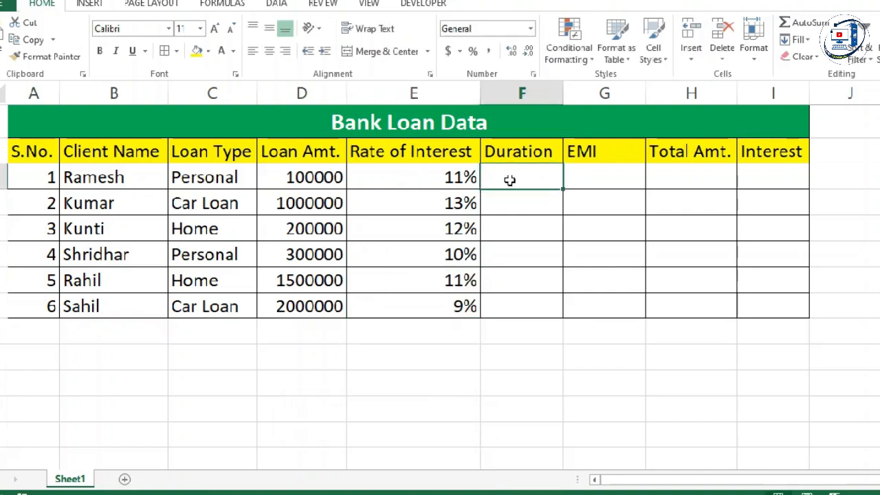
pyautogui.write('2')
pyautogui.press('Return')
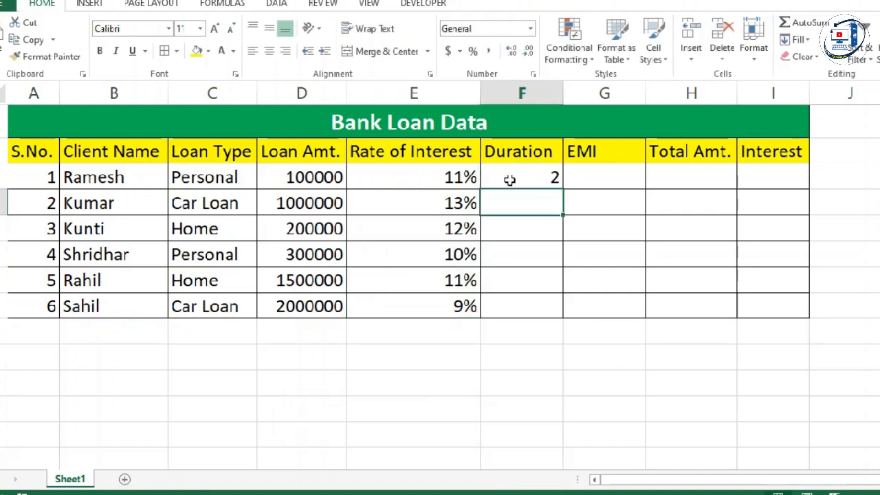
pyautogui.write('3')
pyautogui.press('Return')
pyautogui.write('4')
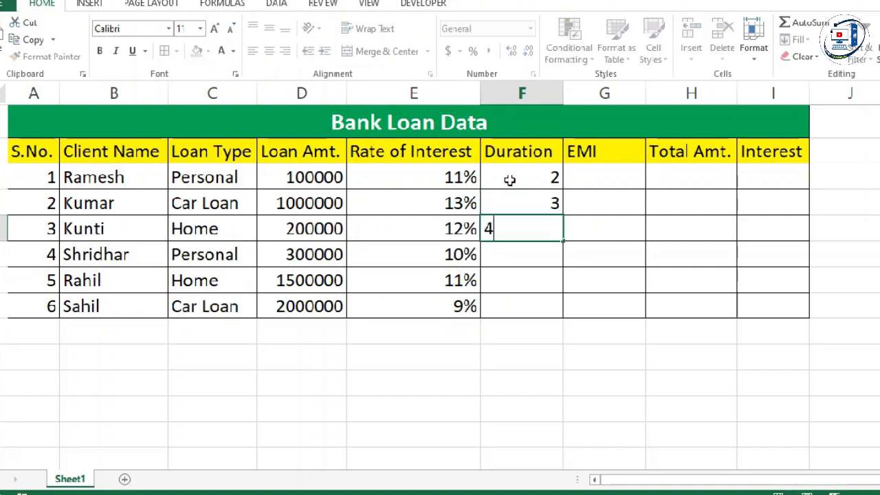
pyautogui.press('Return')
pyautogui.write('1')
pyautogui.press('Return')
pyautogui.write('2')
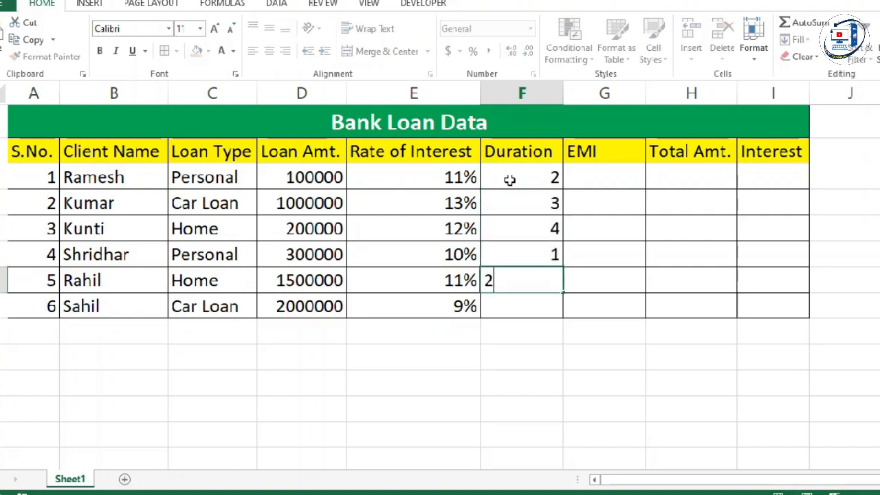
pyautogui.press('Return')
pyautogui.write('3')
pyautogui.click(577, 178)
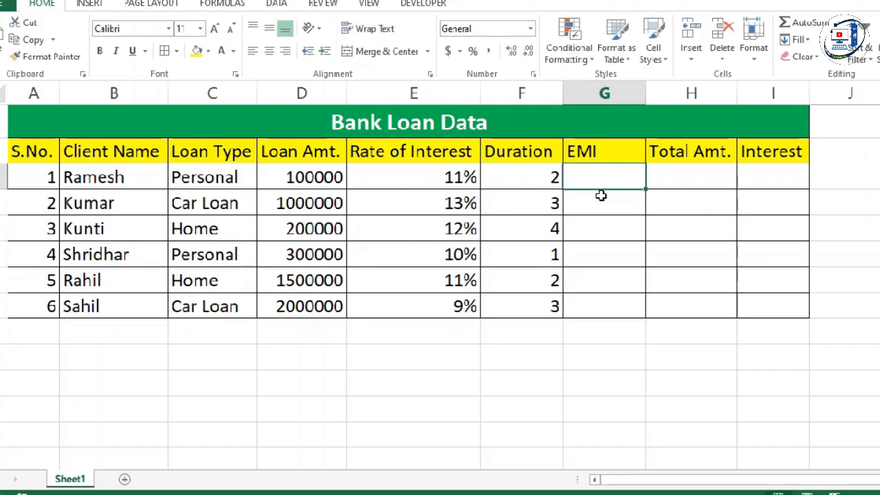
# - Calculate the first client's EMI in G3 with the formula =PMT(E3/12,F3*12,D3,0)
pyautogui.moveTo(593, 177); pyautogui.dragTo(614, 303)
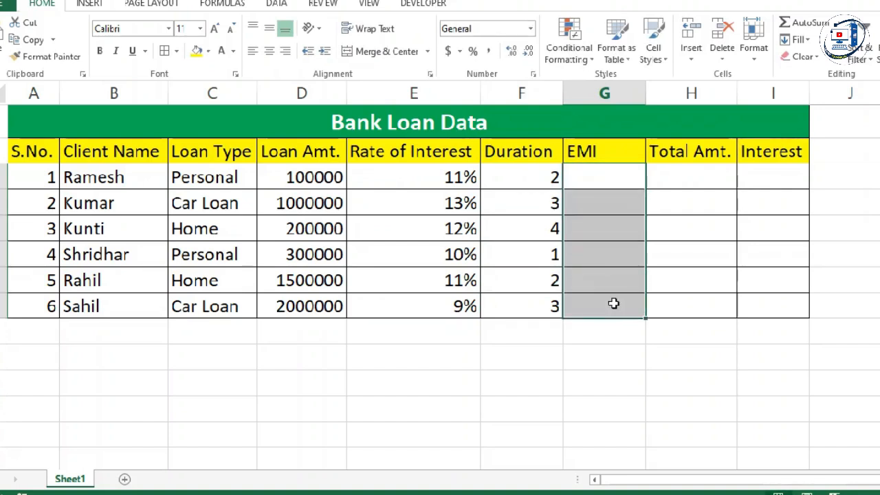
pyautogui.click(617, 187)
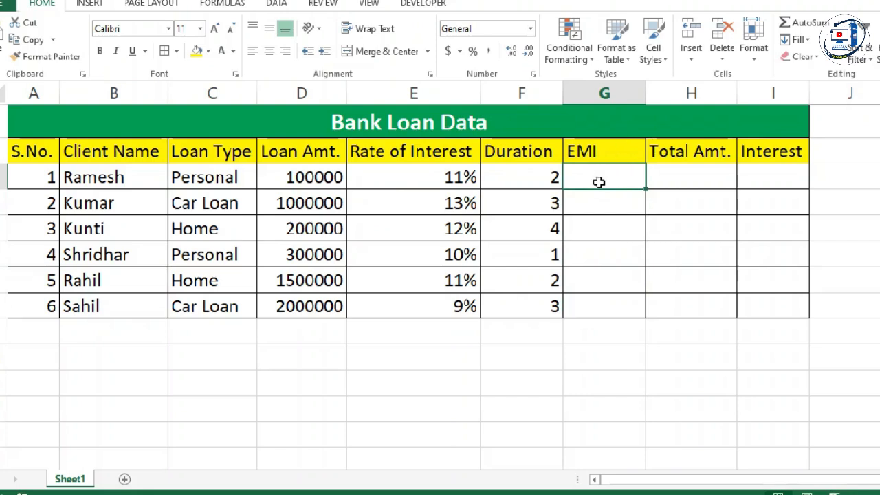
pyautogui.write('=PM')
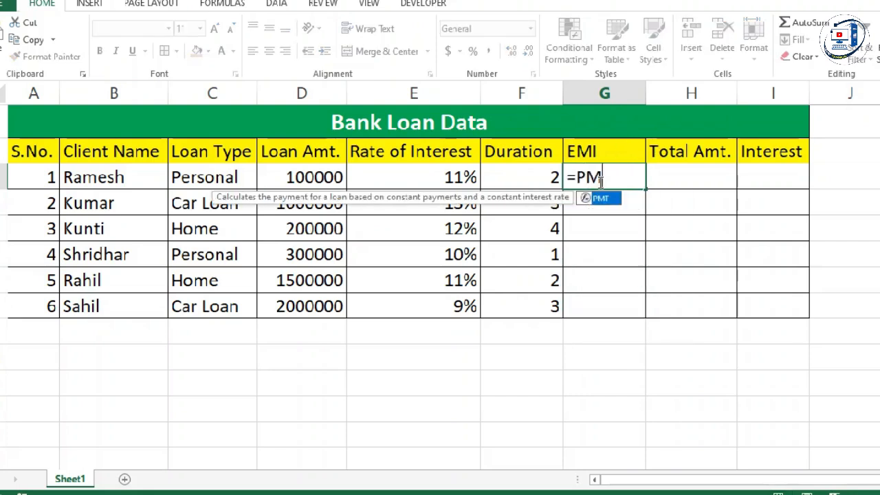
pyautogui.write('T(')
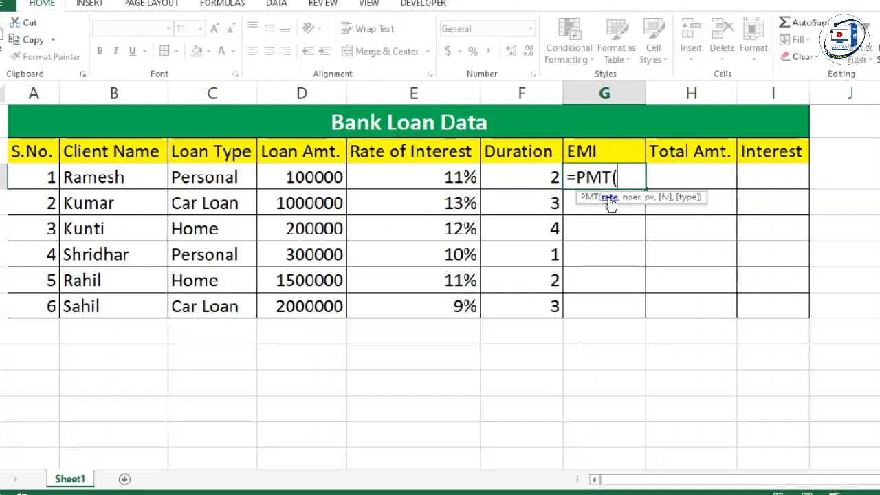
pyautogui.click(446, 176)
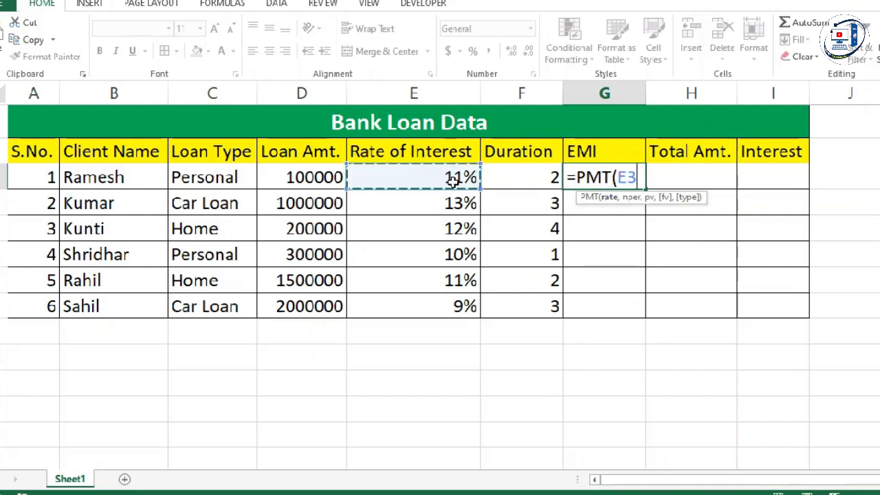
pyautogui.click(638, 178)
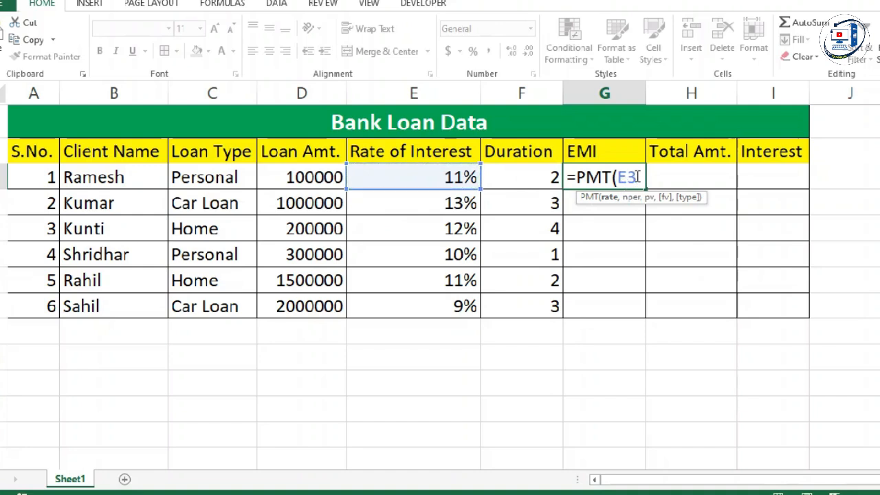
pyautogui.write('/12,')
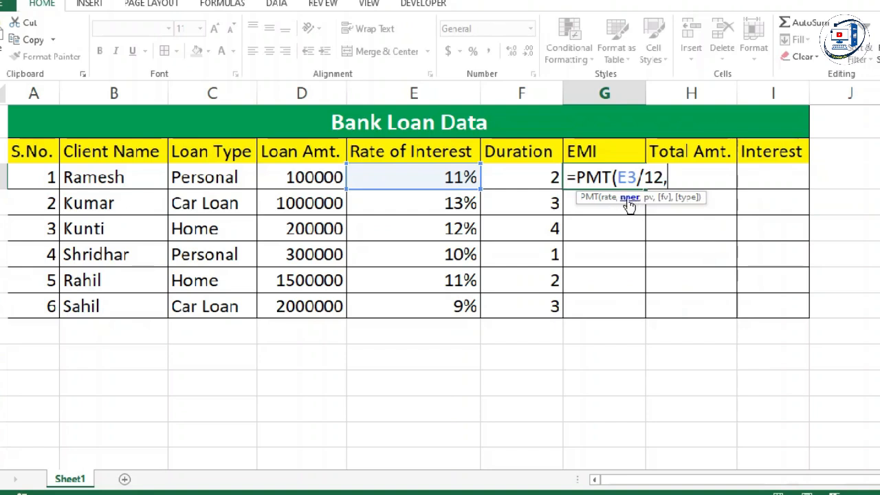
pyautogui.click(515, 178)
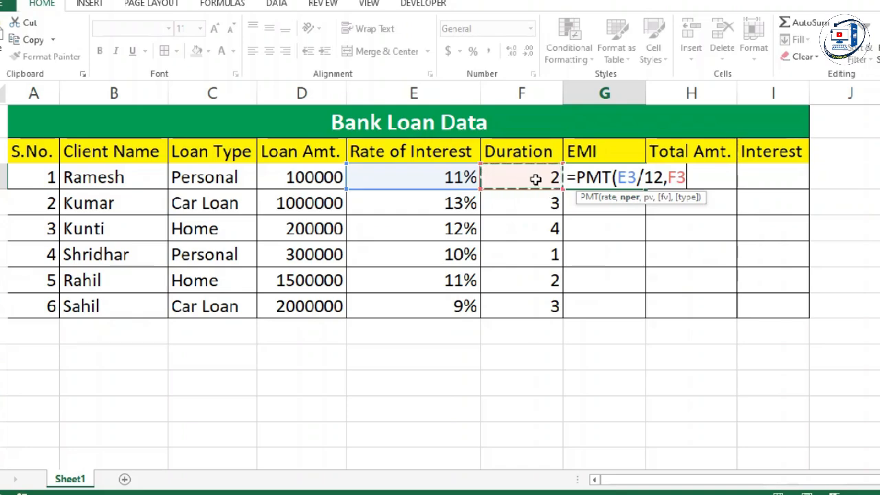
pyautogui.write('*12,')
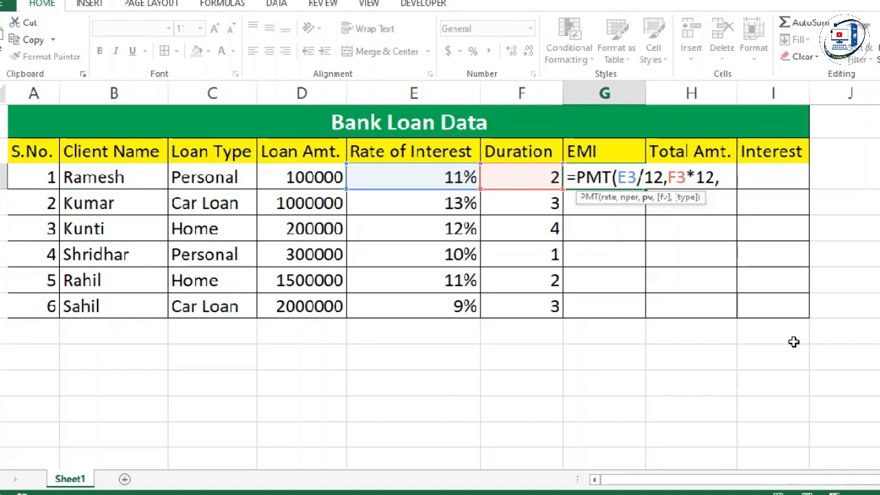
pyautogui.click(297, 177)
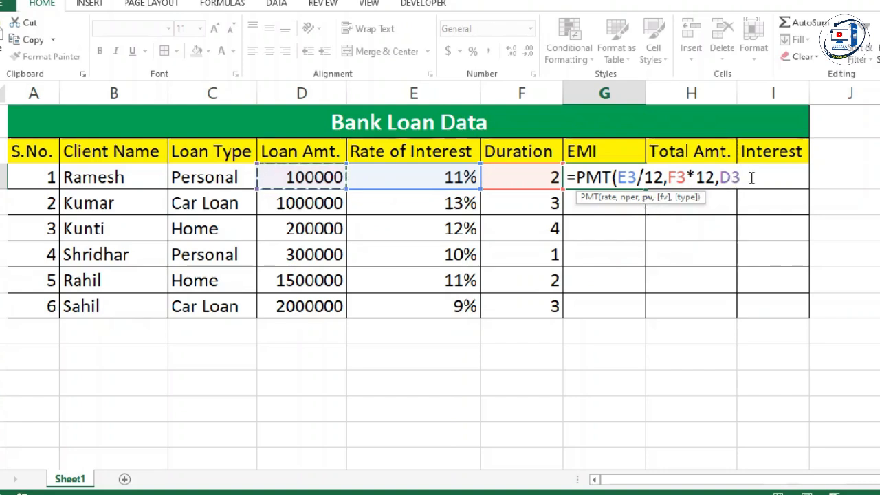
pyautogui.write(',')
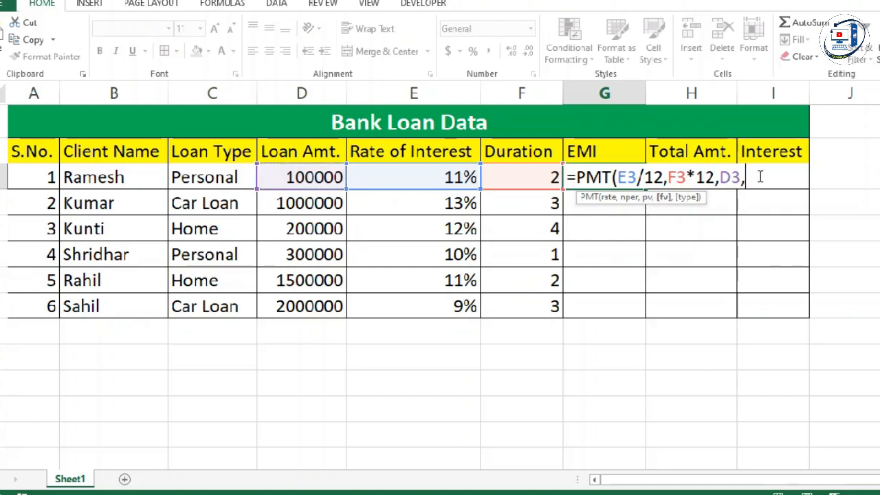
pyautogui.write('0)')
pyautogui.press('Return')
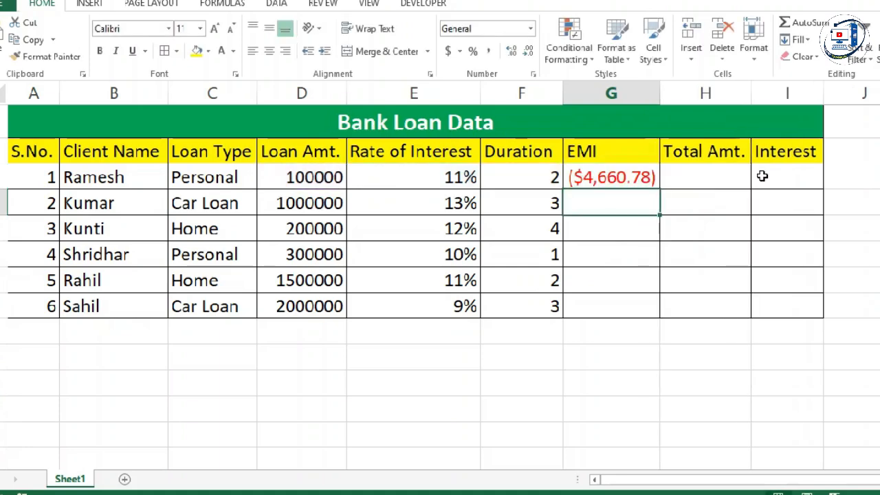
# - Put a minus sign before PMT in the G3 formula, making it =-PMT(E3/12,F3*12,D3,0)
pyautogui.click(626, 177)
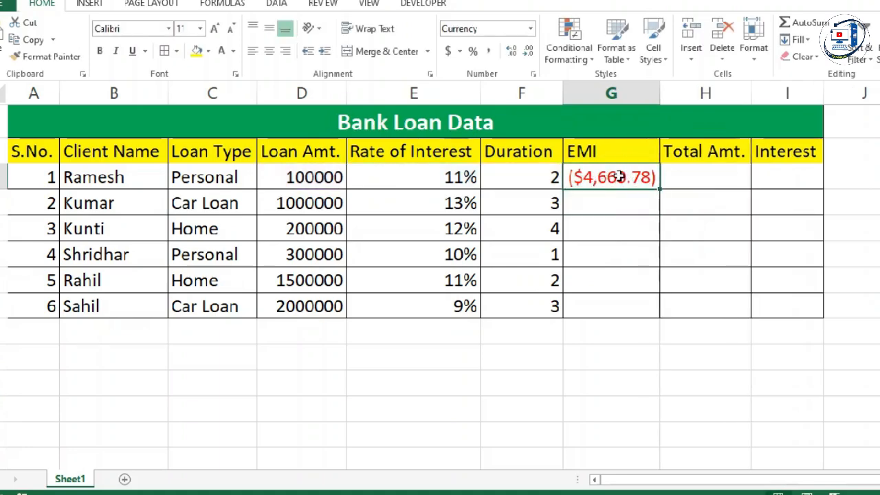
pyautogui.doubleClick(620, 178)
pyautogui.click(578, 179)
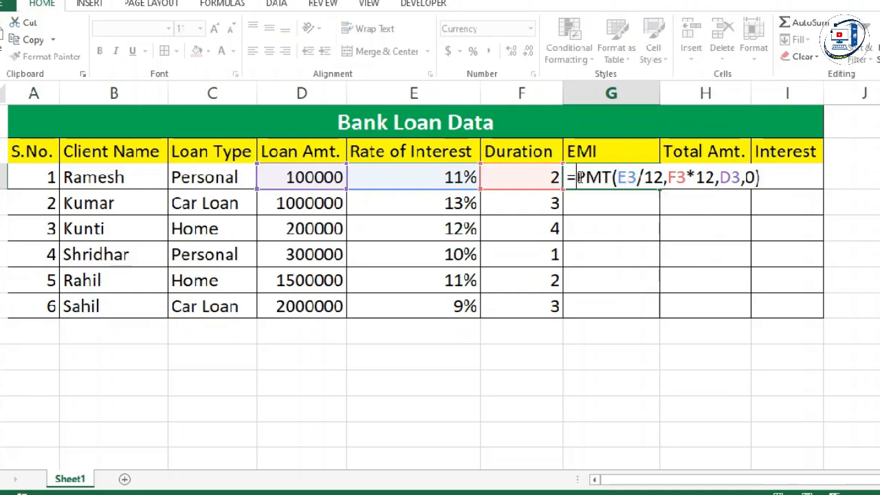
pyautogui.write('-')
pyautogui.press('Return')
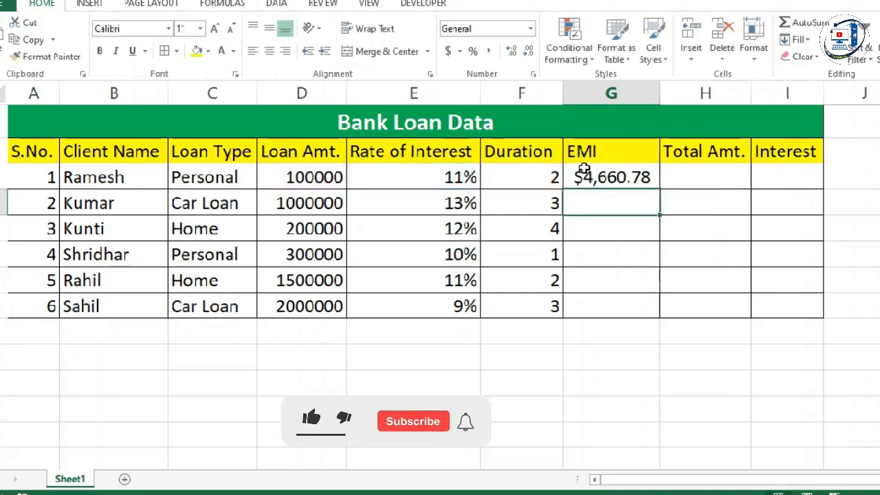
# - Fill the EMI formula from G3 down to G8 and autofit the width of column G
pyautogui.click(583, 175)
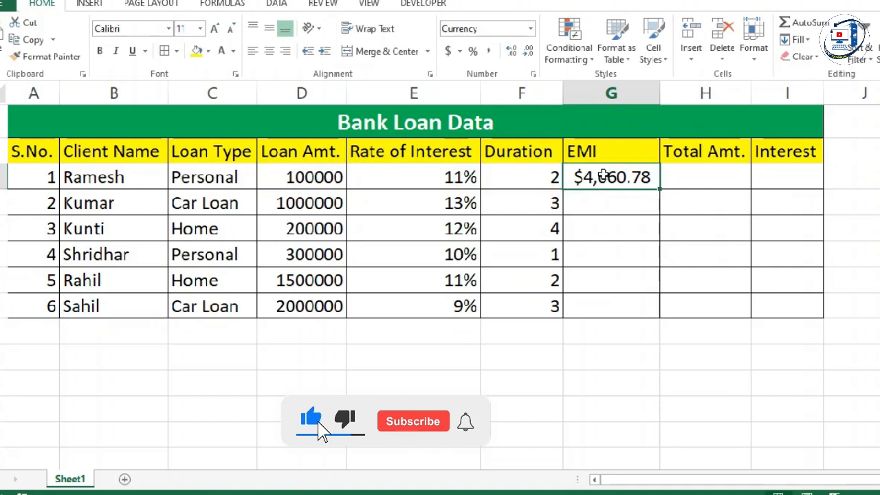
pyautogui.moveTo(658, 187); pyautogui.dragTo(649, 318)
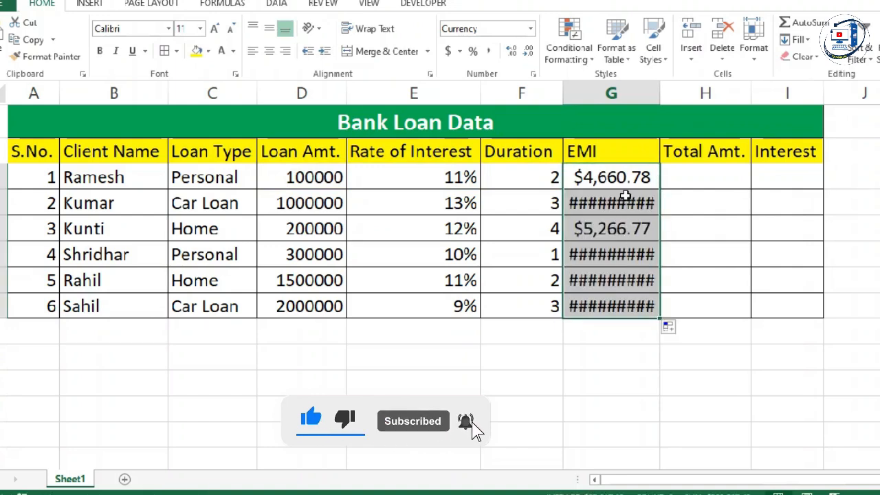
pyautogui.doubleClick(657, 93)
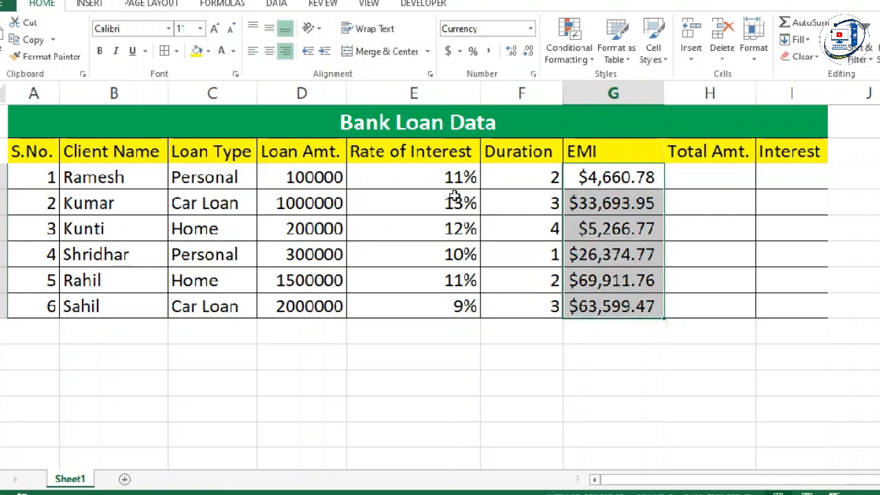
# - Format the EMI values in G3 to G8 with no decimal places
pyautogui.click(600, 177)
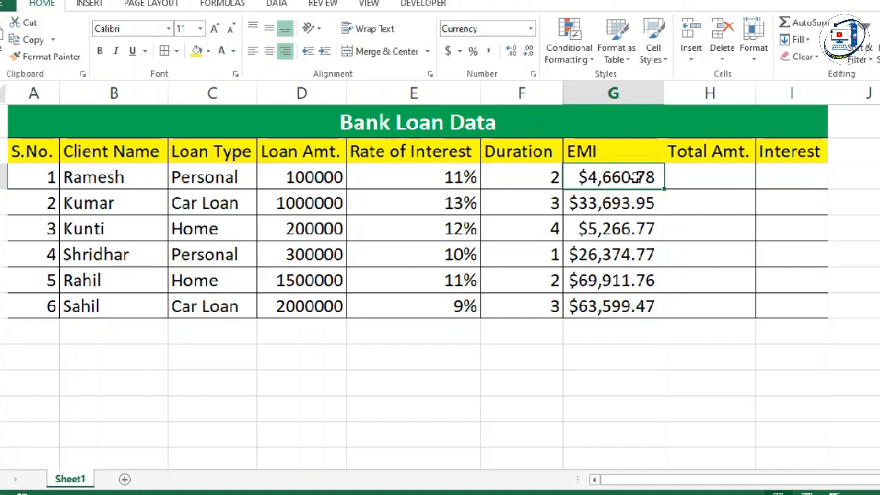
pyautogui.moveTo(633, 191); pyautogui.dragTo(640, 306)
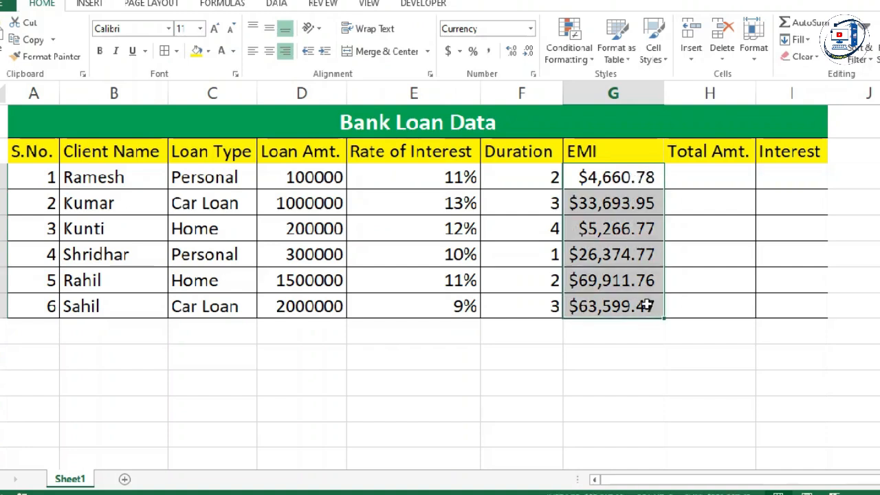
pyautogui.click(533, 55)
pyautogui.click(533, 55)
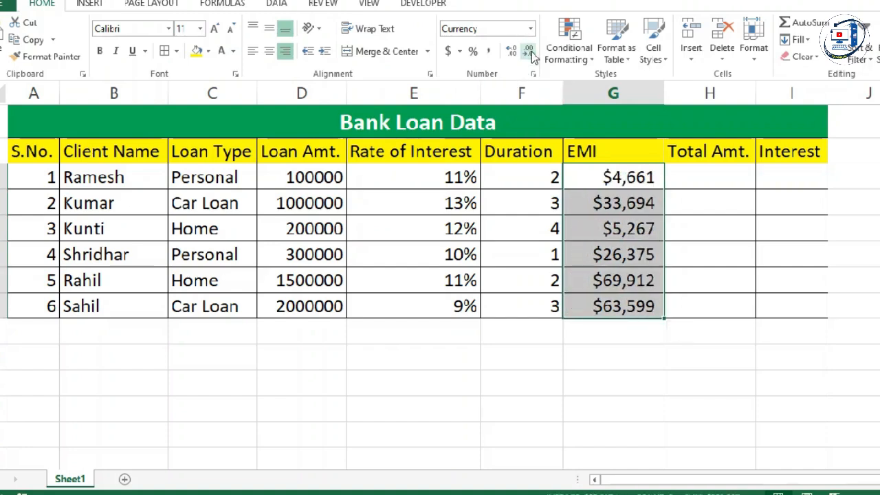
pyautogui.click(614, 181)
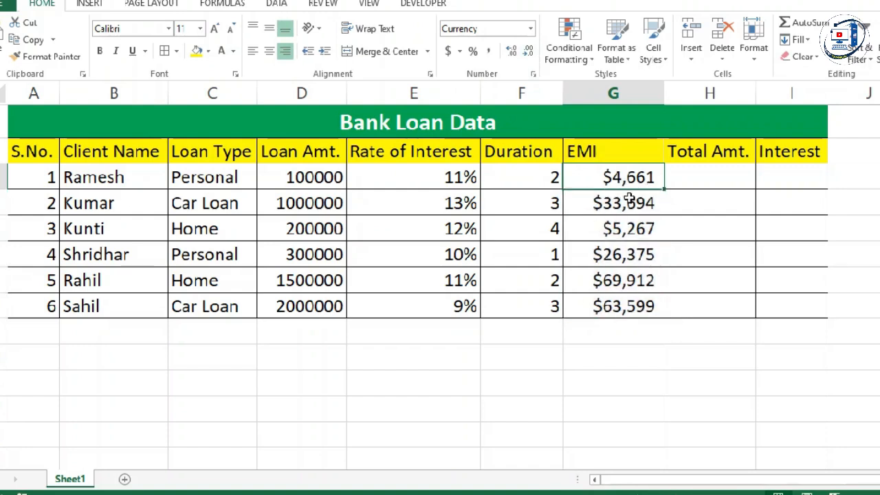
pyautogui.moveTo(628, 185)
pyautogui.mouseDown()
pyautogui.moveTo(638, 279)
pyautogui.moveTo(628, 306)
pyautogui.mouseUp()
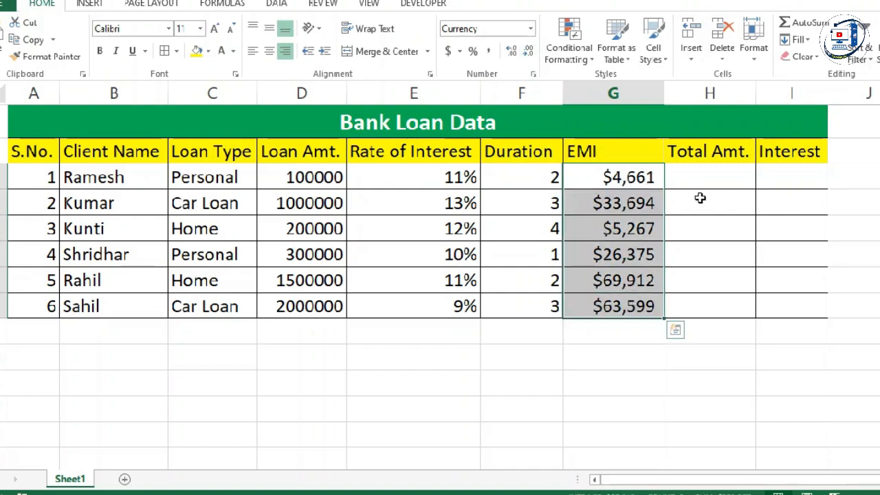
# - Calculate the first client's total amount in H3 with the formula =G3*F3*12
pyautogui.click(680, 177)
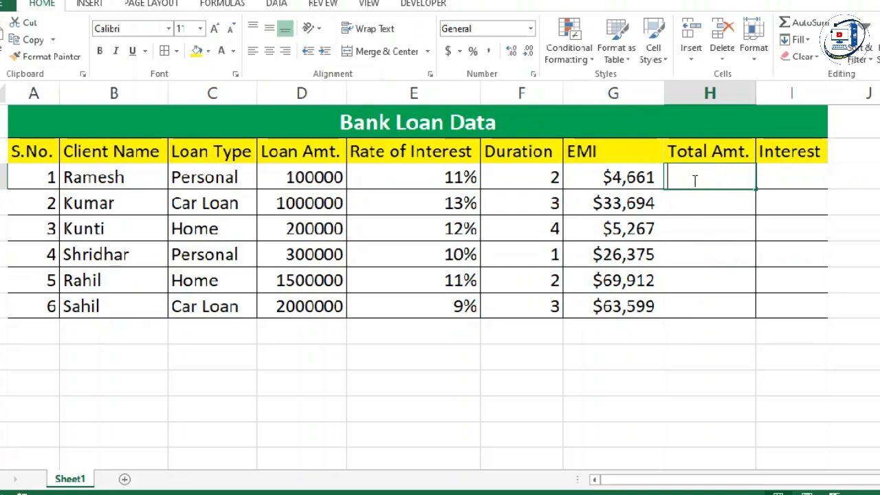
pyautogui.write('=')
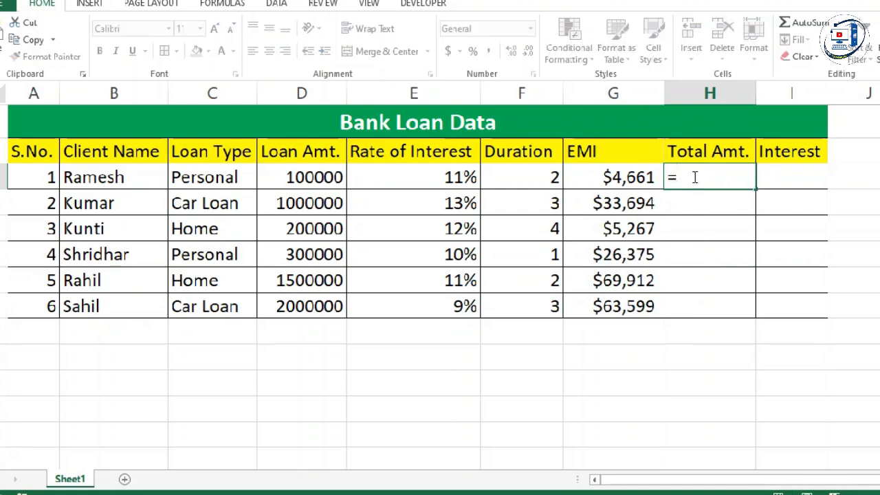
pyautogui.click(621, 180)
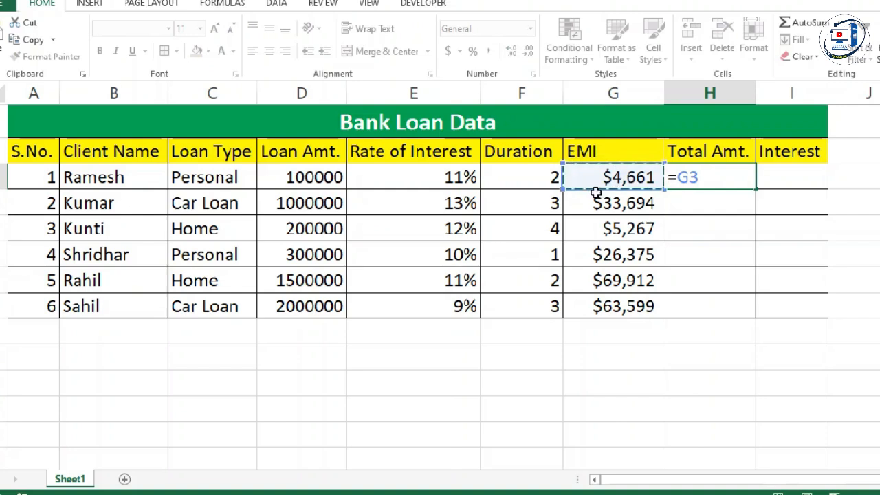
pyautogui.write('*')
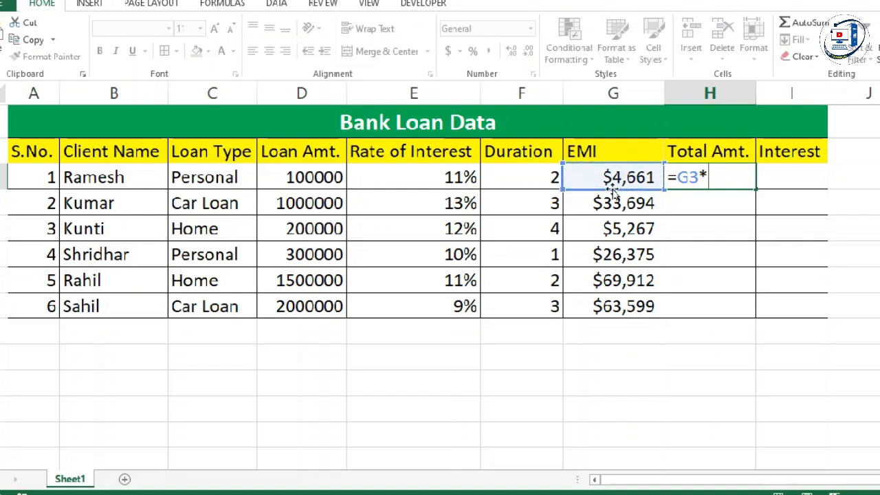
pyautogui.click(530, 177)
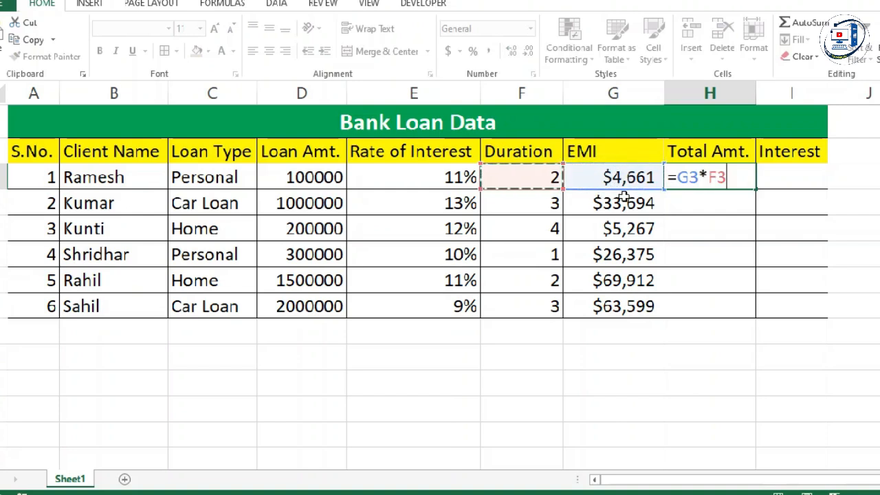
pyautogui.write('*1')
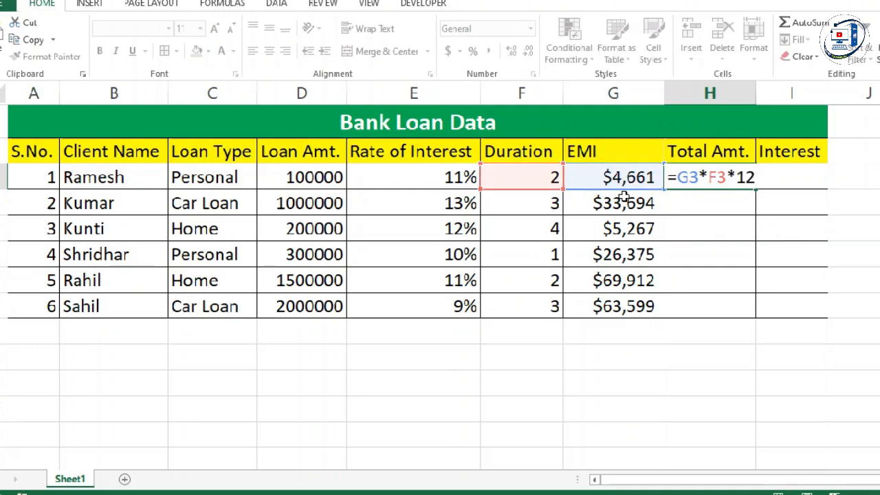
pyautogui.write('2')
pyautogui.press('Return')
pyautogui.click(729, 178)
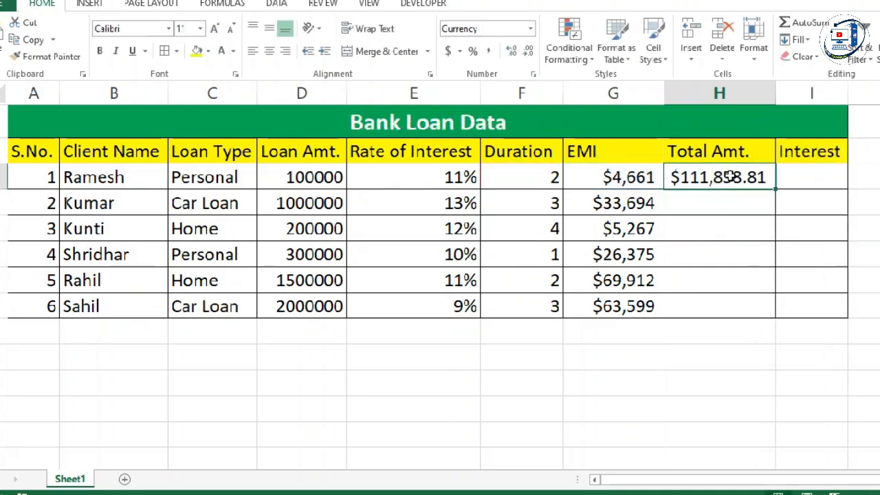
# - Fill the total amount formula from H3 down to H8 and autofit the width of column H
pyautogui.moveTo(775, 191); pyautogui.dragTo(774, 319)
pyautogui.doubleClick(775, 92)
# - Format the total amounts in H3 to H8 with no decimal places
pyautogui.moveTo(735, 178); pyautogui.dragTo(740, 310)
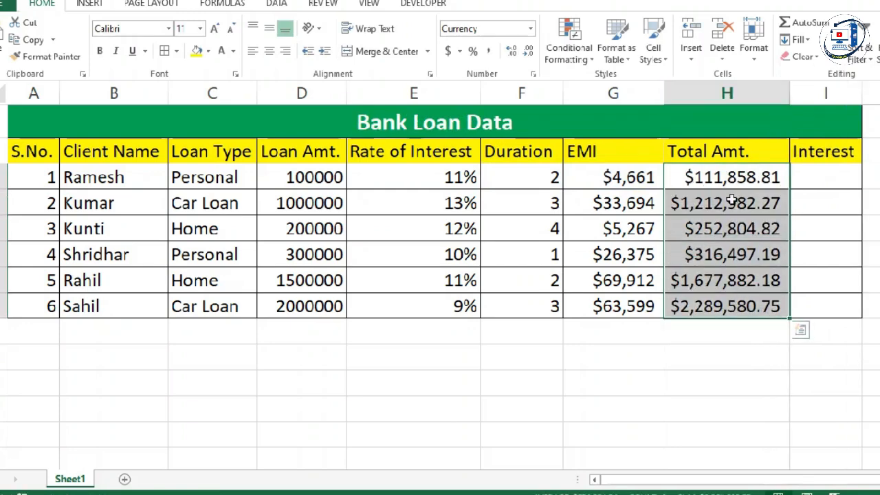
pyautogui.click(529, 52)
pyautogui.click(530, 53)
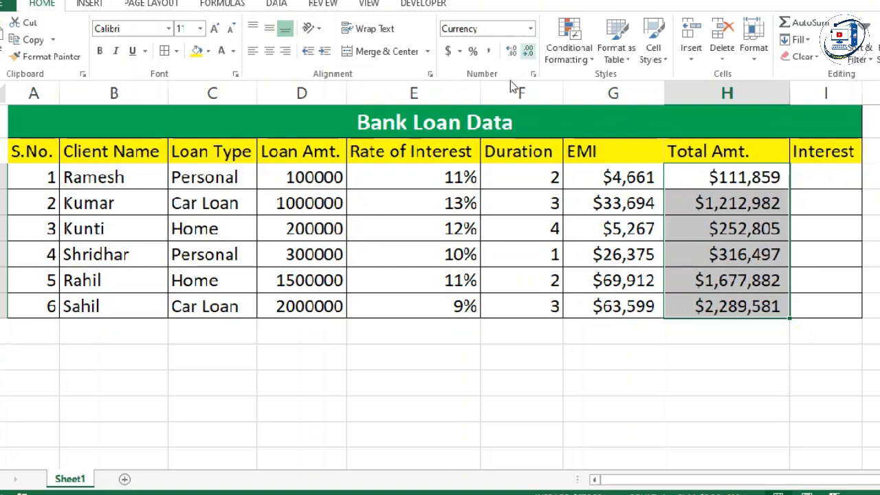
# - Widen column I slightly and calculate the first client's interest in I3 with the formula =H3-D3
pyautogui.click(811, 176)
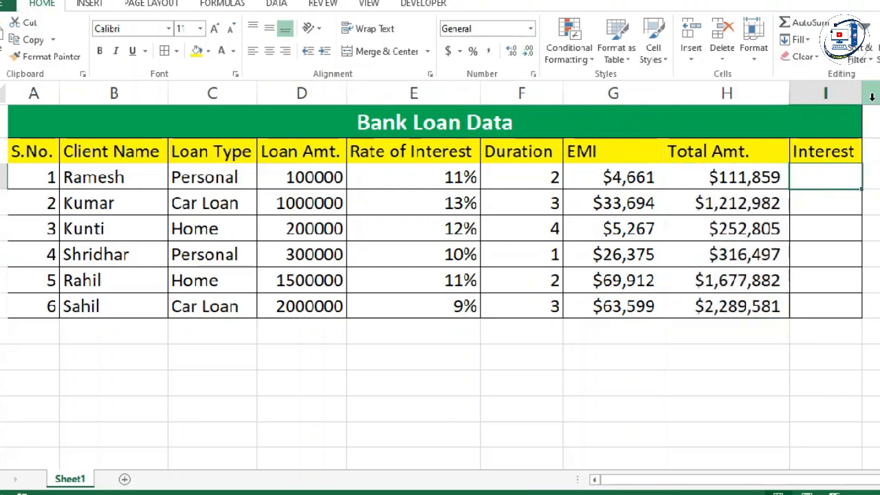
pyautogui.moveTo(861, 94); pyautogui.dragTo(878, 94)
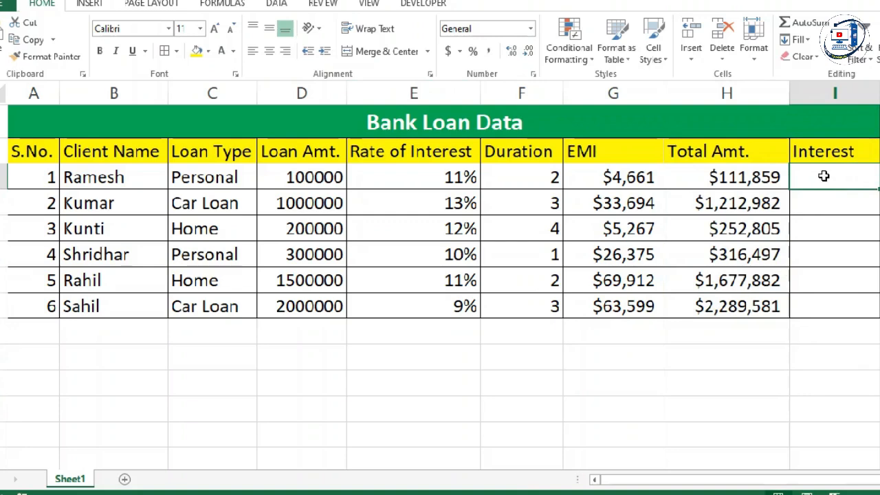
pyautogui.write('=')
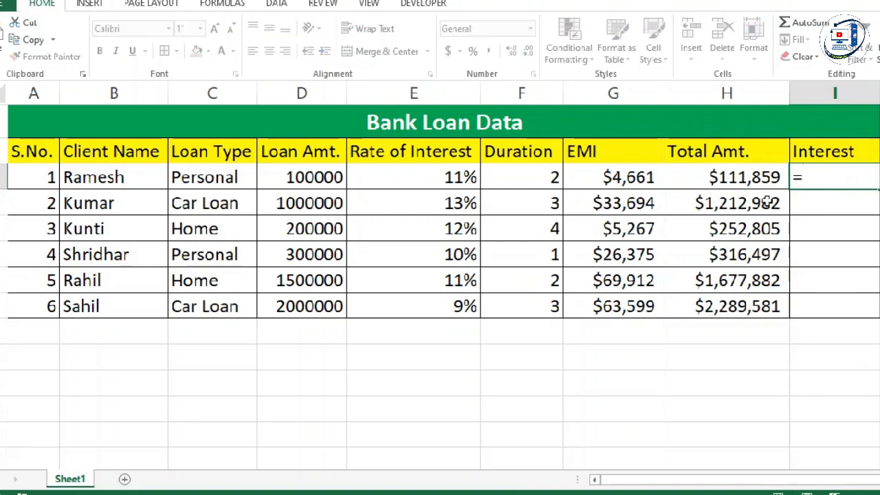
pyautogui.click(721, 176)
pyautogui.write('-')
pyautogui.click(287, 180)
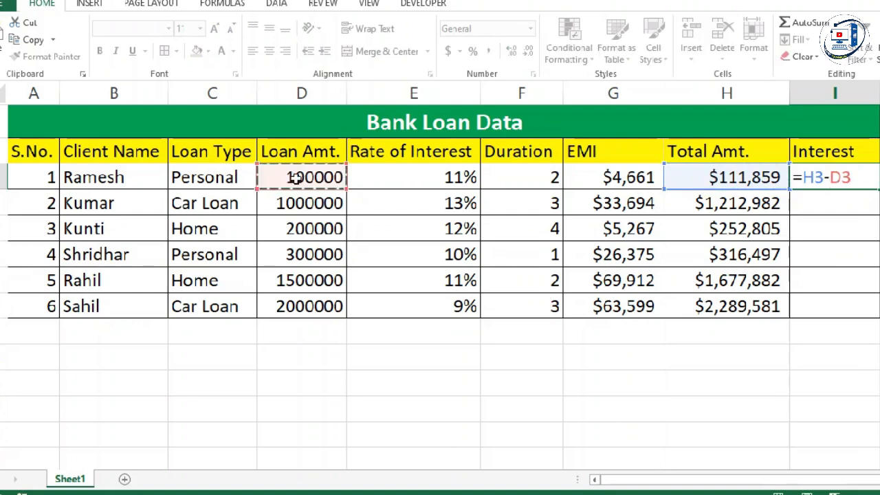
pyautogui.press('Return')
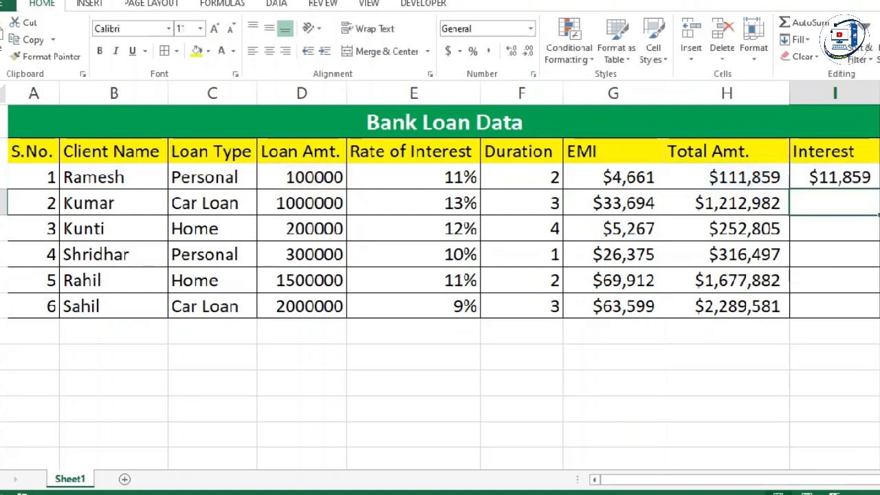
# - Fill the interest formula from I3 down to I8
pyautogui.click(852, 178)
pyautogui.moveTo(878, 189); pyautogui.dragTo(874, 314)
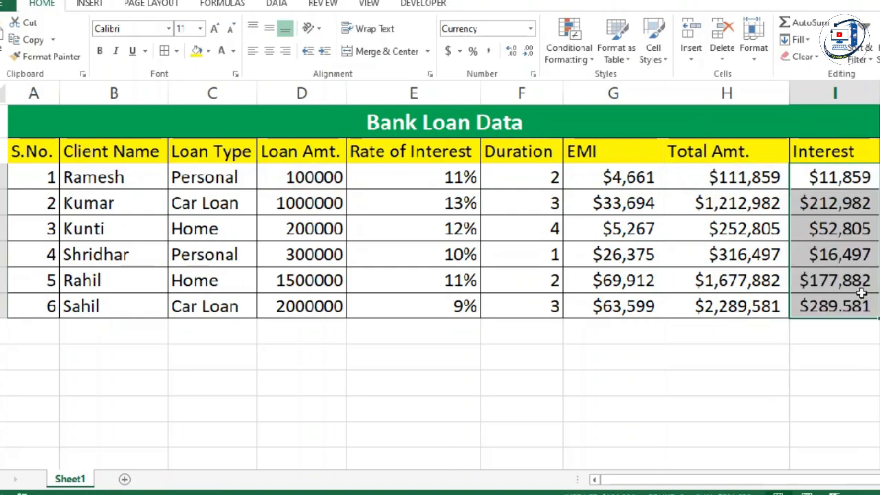
pyautogui.click(546, 275)
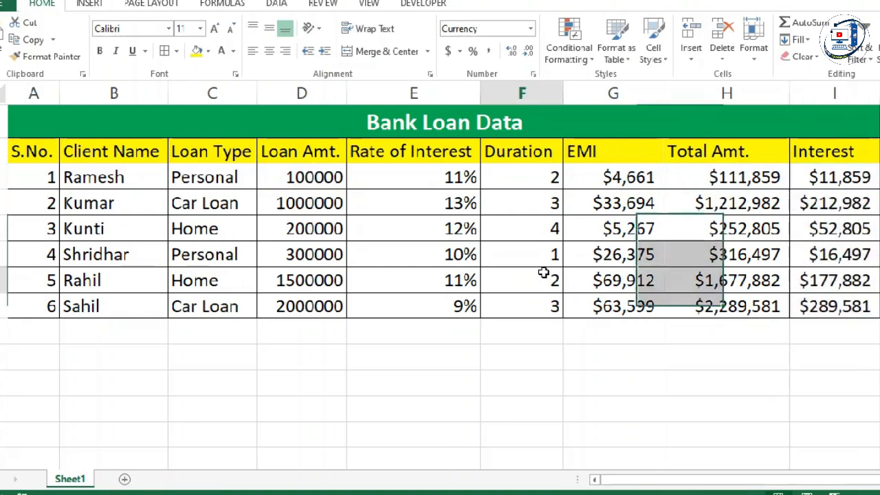
# - Center the contents of the whole table horizontally, from the header row through the last client row
pyautogui.moveTo(28, 152)
pyautogui.mouseDown()
pyautogui.moveTo(585, 216)
pyautogui.moveTo(793, 309)
pyautogui.mouseUp()
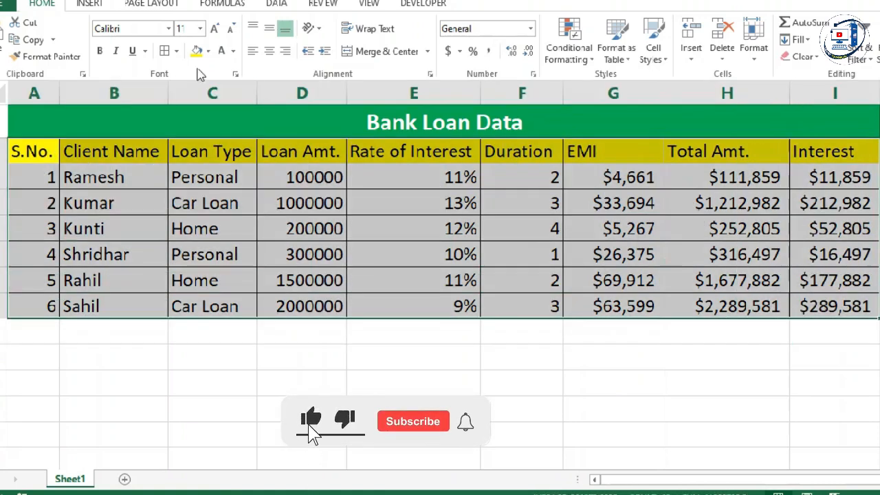
pyautogui.click(268, 51)
pyautogui.click(428, 177)
pyautogui.moveTo(427, 178); pyautogui.dragTo(415, 307)
# - Make the header row labels from S.No. to Interest bold
pyautogui.moveTo(27, 150); pyautogui.dragTo(807, 149)
pyautogui.click(99, 51)
pyautogui.click(440, 232)
pyautogui.click(708, 206)
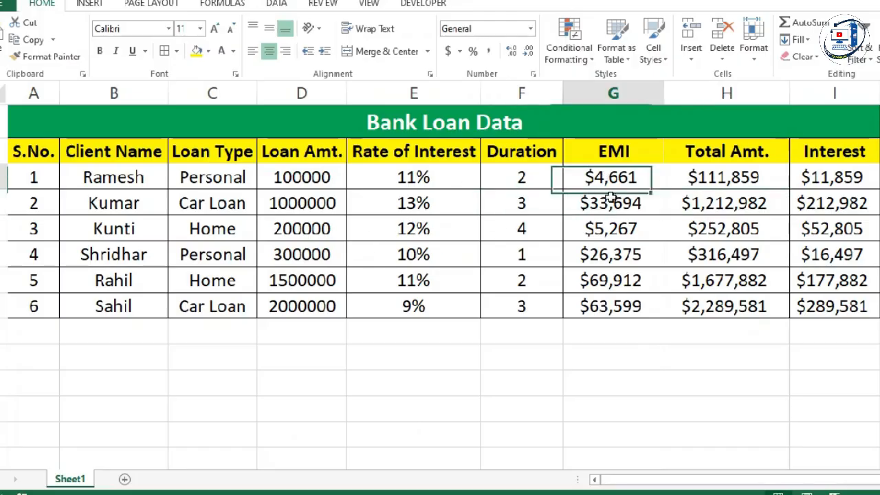
pyautogui.moveTo(591, 203); pyautogui.dragTo(610, 306)
pyautogui.click(591, 184)
pyautogui.click(520, 178)
pyautogui.click(607, 177)
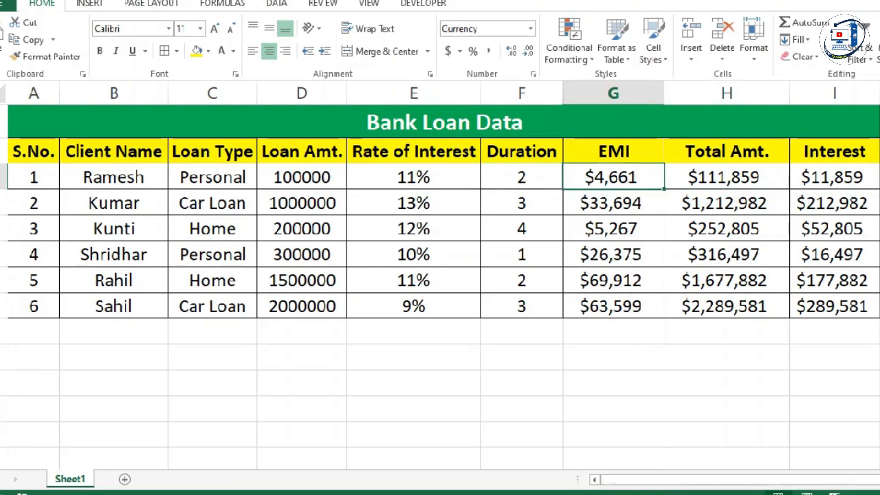
# - Switch to the emicalculator.net page in the browser and set the Home Loan Amount to the first client's loan amount, 100000
pyautogui.click(651, 494)
pyautogui.click(606, 459)
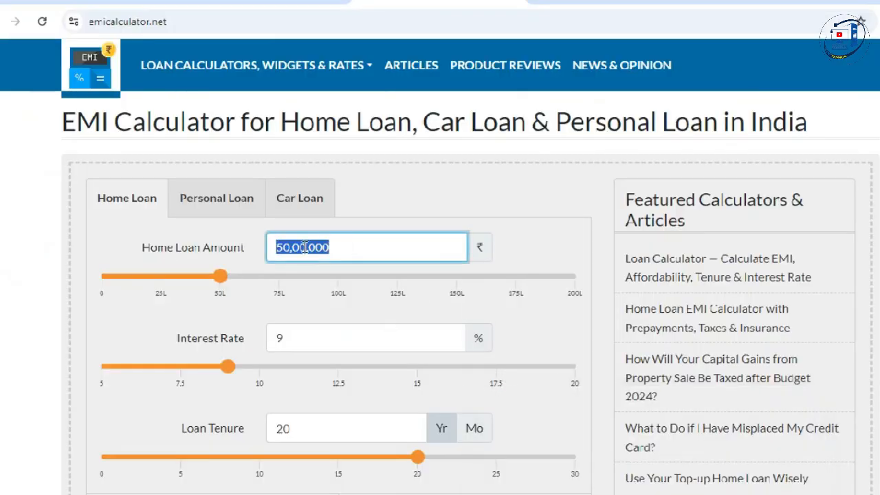
pyautogui.click(360, 246)
pyautogui.moveTo(359, 245); pyautogui.dragTo(258, 248)
pyautogui.click(688, 493)
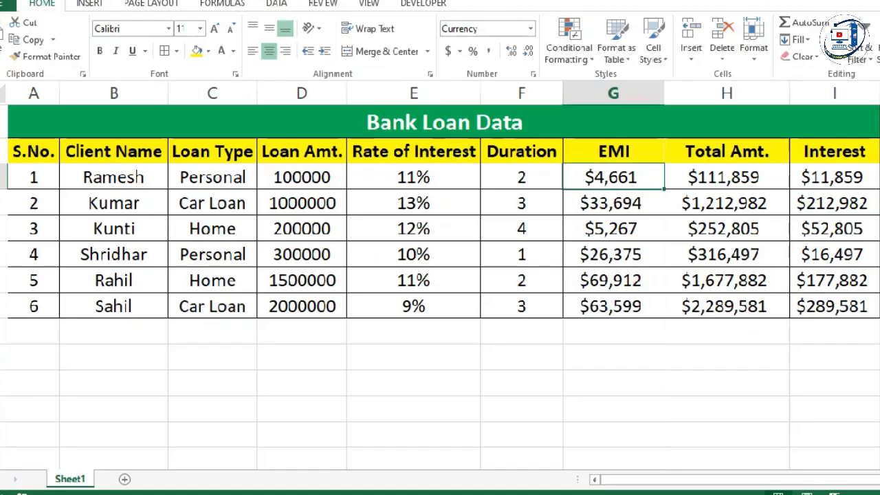
pyautogui.click(305, 177)
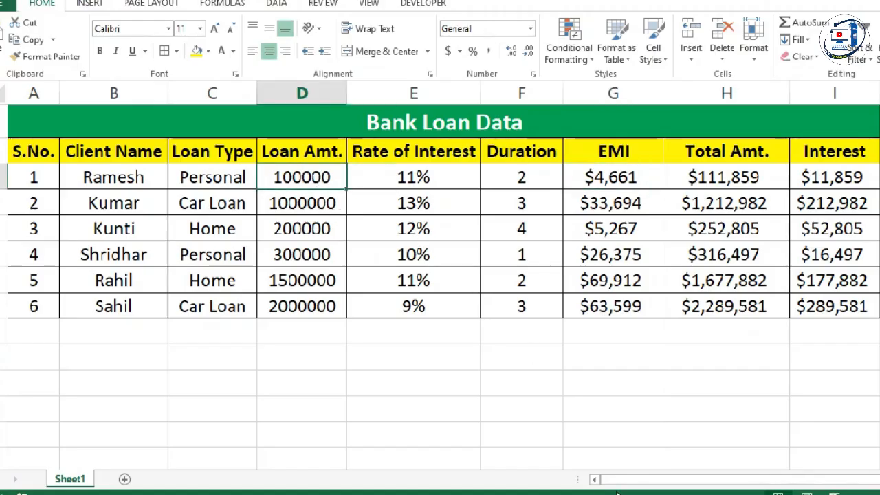
pyautogui.click(530, 428)
pyautogui.write('100000')
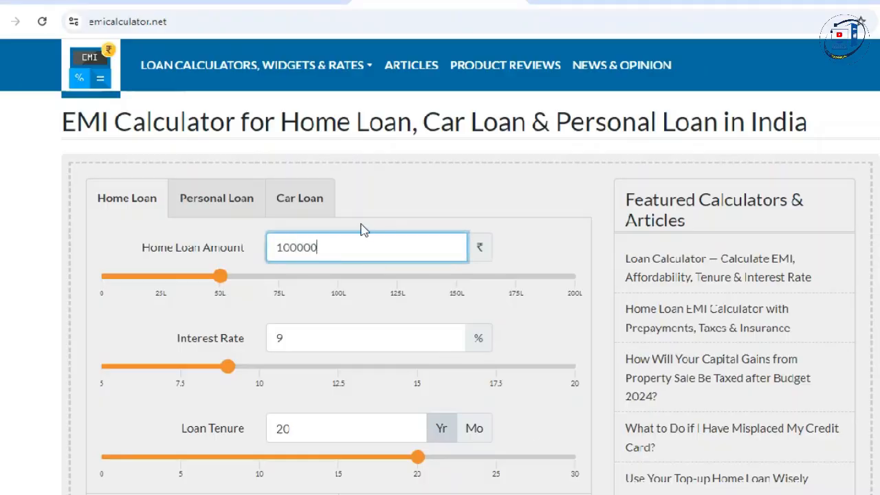
# - Set the calculator's Interest Rate to 11 %, matching the first client's rate in the Excel sheet
pyautogui.click(304, 337)
pyautogui.doubleClick(295, 342)
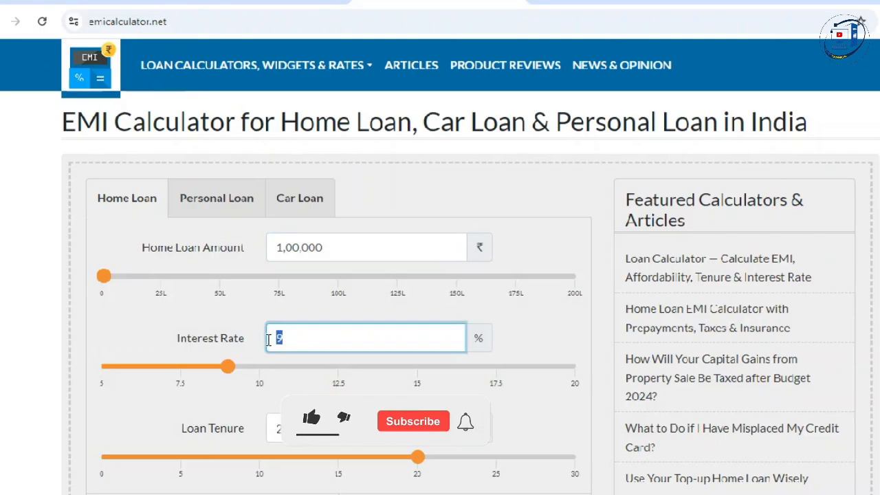
pyautogui.click(660, 494)
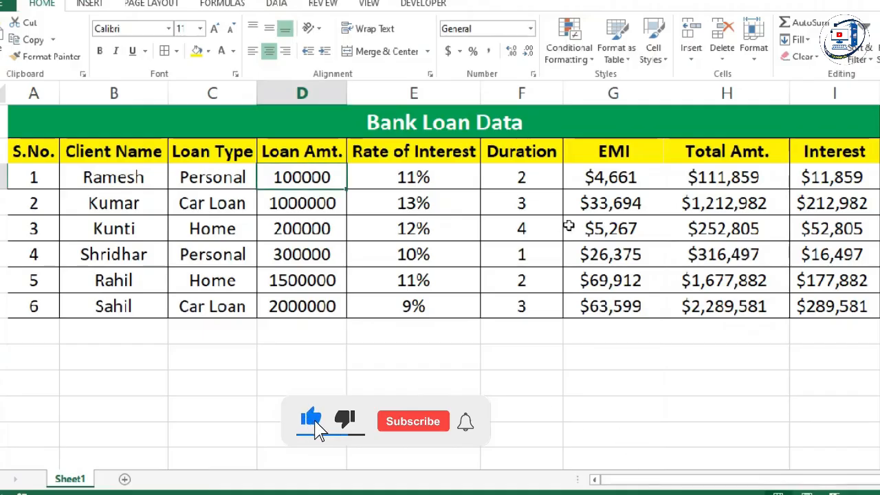
pyautogui.click(390, 177)
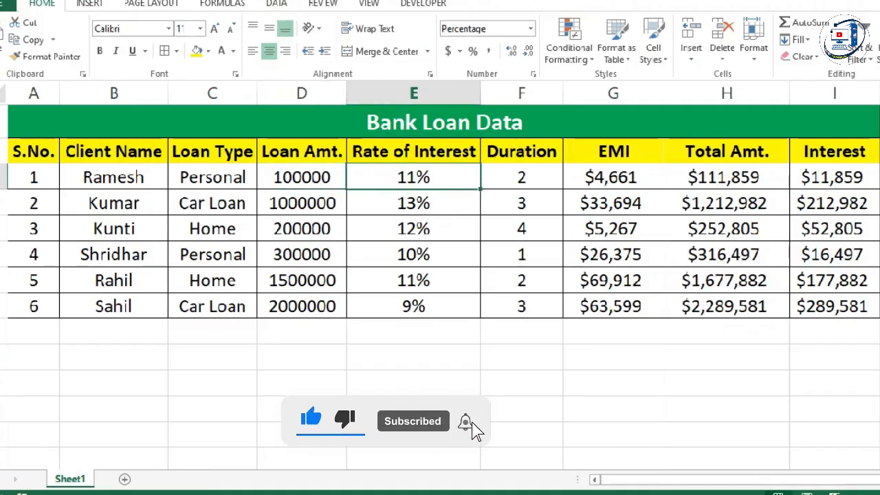
pyautogui.click(574, 471)
pyautogui.write('11')
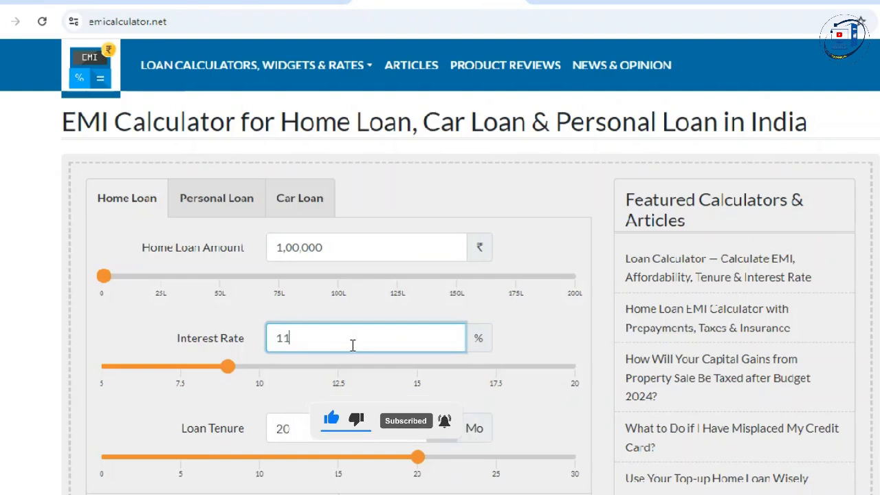
pyautogui.doubleClick(292, 338)
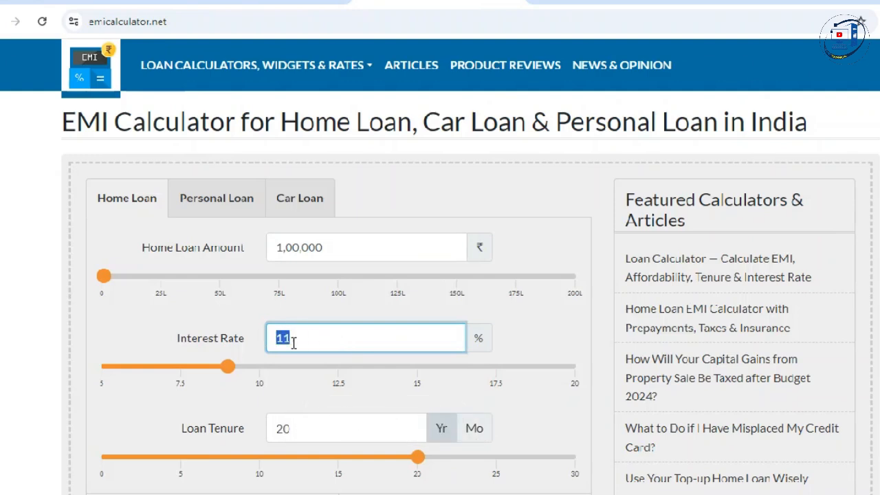
# - Set the calculator's Loan Tenure to 2 years, matching the first client's duration in the Excel sheet
pyautogui.moveTo(323, 427); pyautogui.dragTo(269, 428)
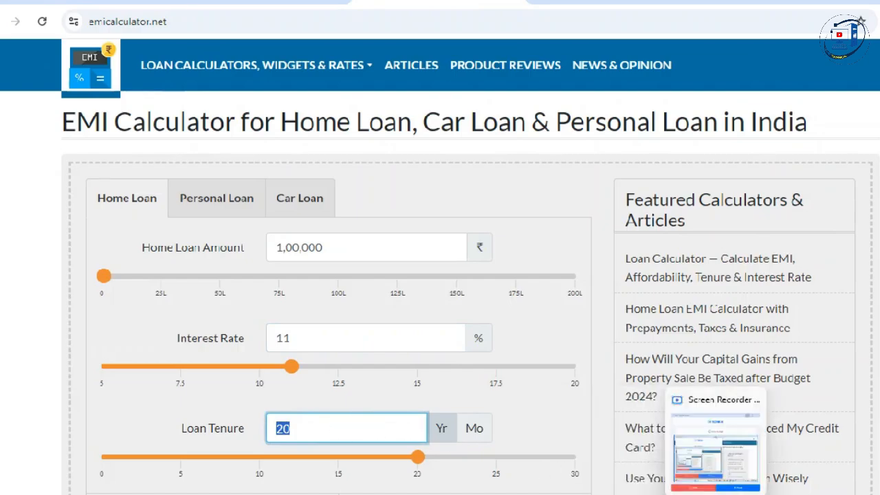
pyautogui.click(635, 417)
pyautogui.click(517, 180)
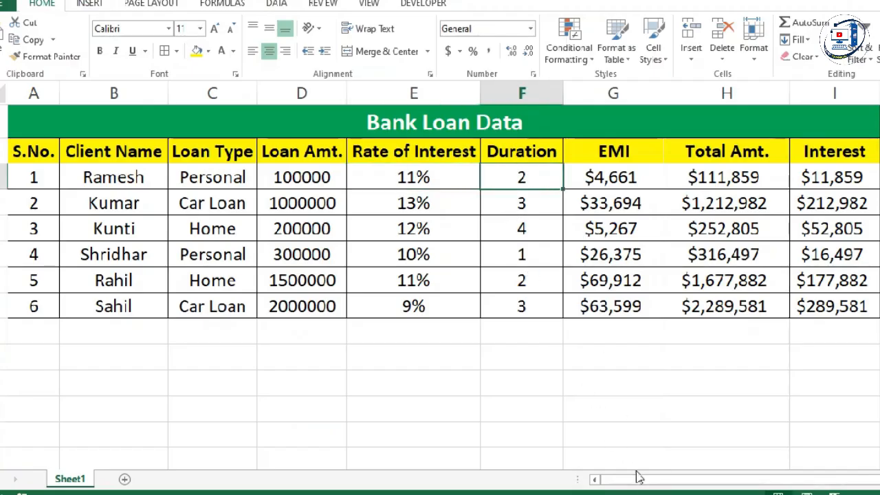
pyautogui.click(648, 494)
pyautogui.click(568, 455)
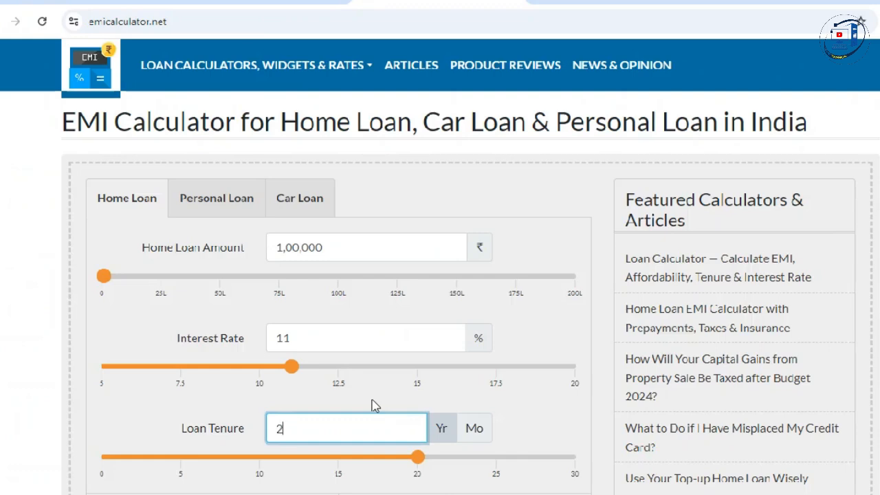
pyautogui.click(550, 417)
# - Check the calculator's Loan EMI result, switch back to Excel and compare it with the EMI column of the loan table
pyautogui.scroll(-4, 514, 416)
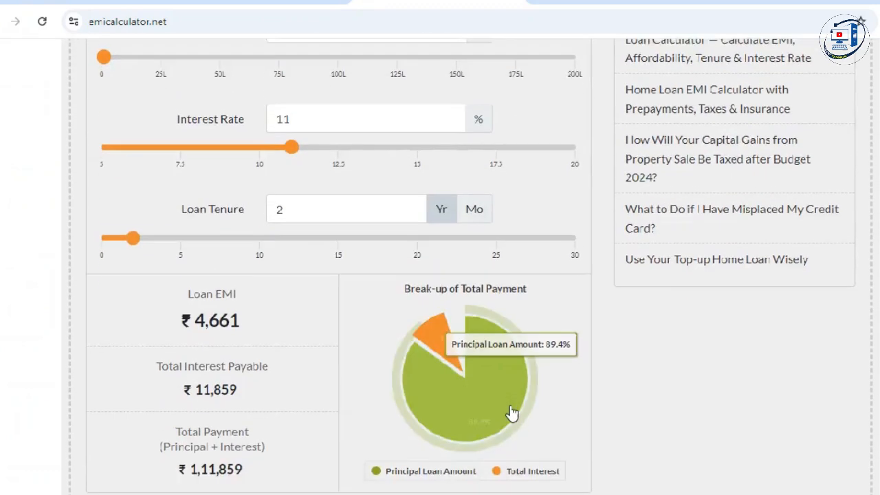
pyautogui.moveTo(251, 253); pyautogui.dragTo(193, 246)
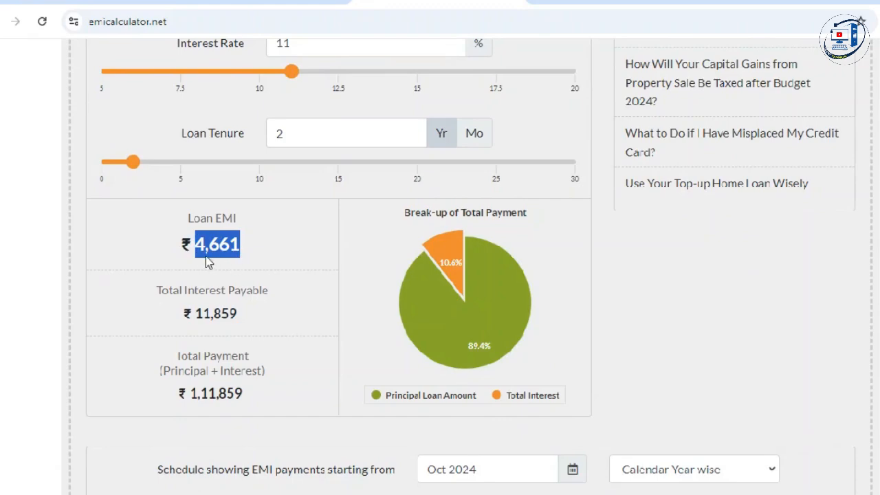
pyautogui.click(648, 493)
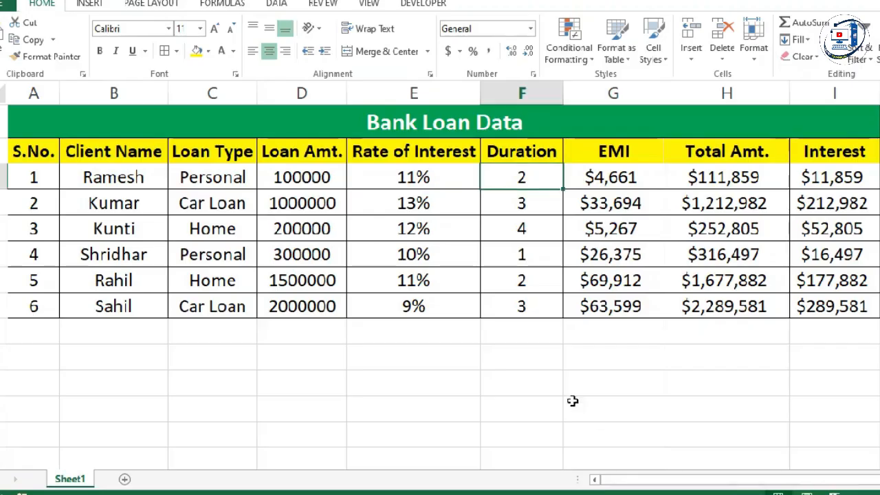
pyautogui.click(619, 177)
pyautogui.moveTo(619, 177); pyautogui.dragTo(627, 306)
pyautogui.moveTo(84, 133); pyautogui.dragTo(295, 309)
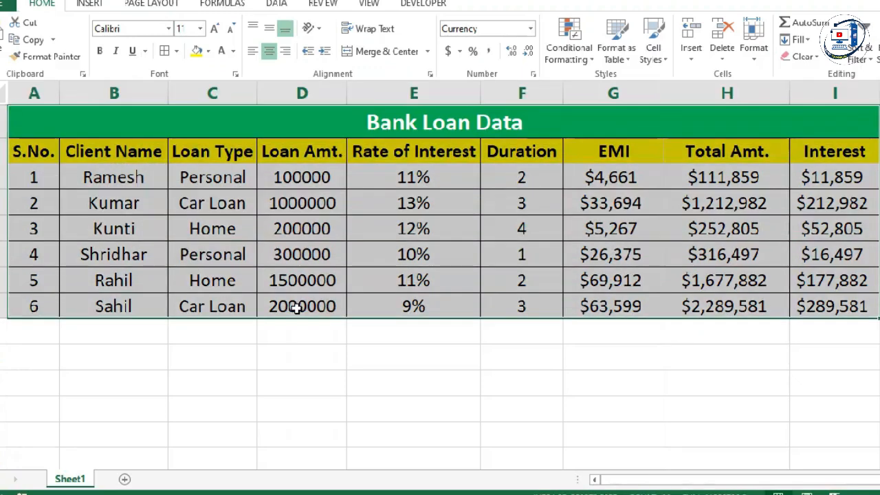